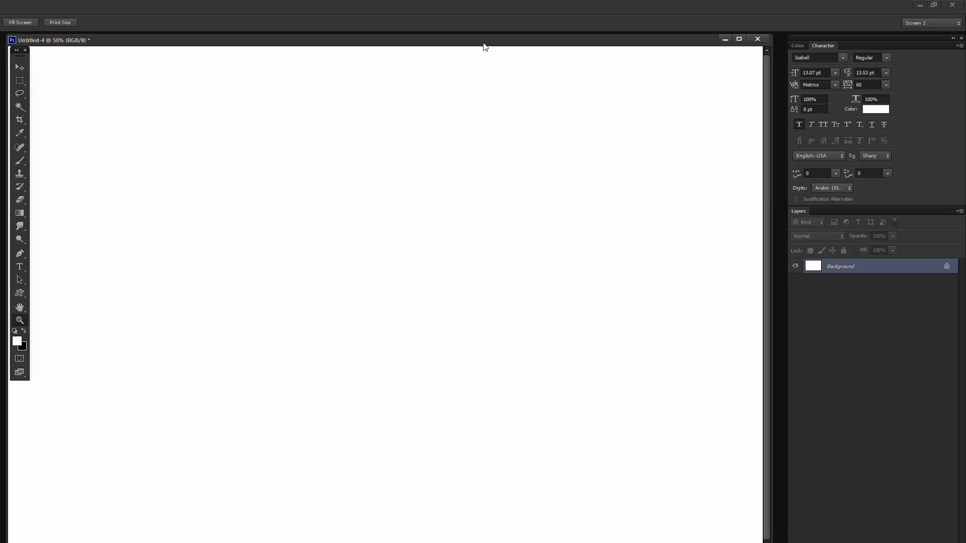
- On a new layer with the default black foreground colour, sketch a small tilted cylinder for the hip, trimming its rough end
key("ctrl+shift+alt+n")
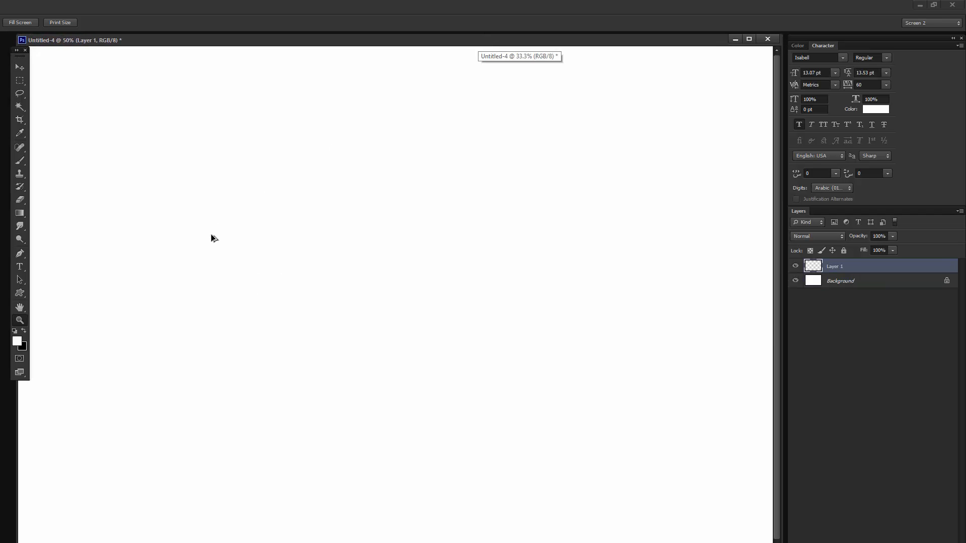
key("d")
key("b")
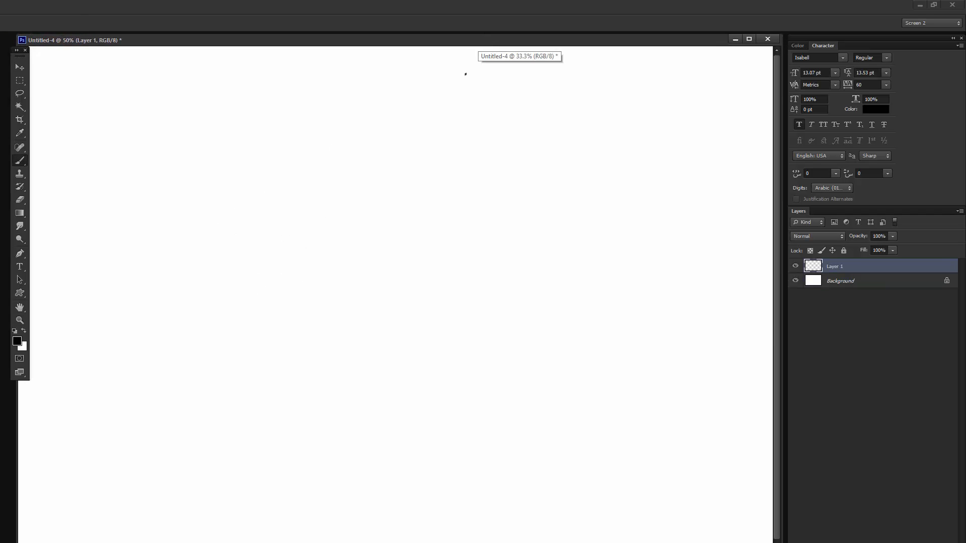
left_click_drag(511, 37, 509, 39)
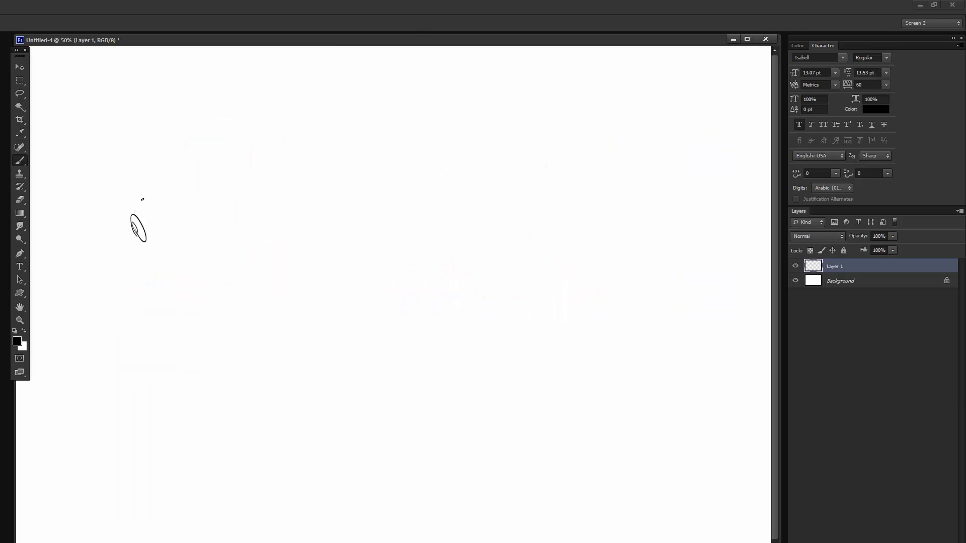
mouse_move(133, 215)
left_mouse_down()
mouse_move(160, 201)
mouse_move(184, 233)
mouse_move(144, 243)
left_mouse_up()
key("e")
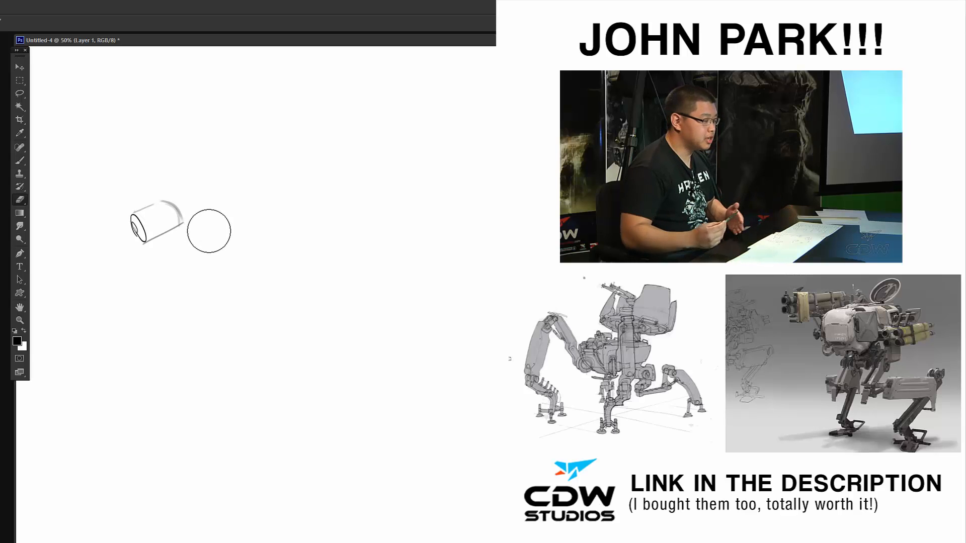
mouse_move(200, 240)
left_mouse_down()
mouse_move(188, 180)
mouse_move(170, 211)
mouse_move(152, 202)
mouse_move(168, 233)
mouse_move(153, 221)
mouse_move(155, 242)
mouse_move(164, 220)
mouse_move(152, 215)
mouse_move(161, 226)
mouse_move(213, 200)
left_mouse_up()
- Sketch a disc-shaped hip joint beside the cylinder with a long boxy upper leg slanting down from it
key("b")
mouse_move(131, 201)
left_mouse_down()
mouse_move(140, 233)
mouse_move(123, 201)
mouse_move(151, 228)
mouse_move(126, 216)
left_mouse_up()
key("ctrl+z")
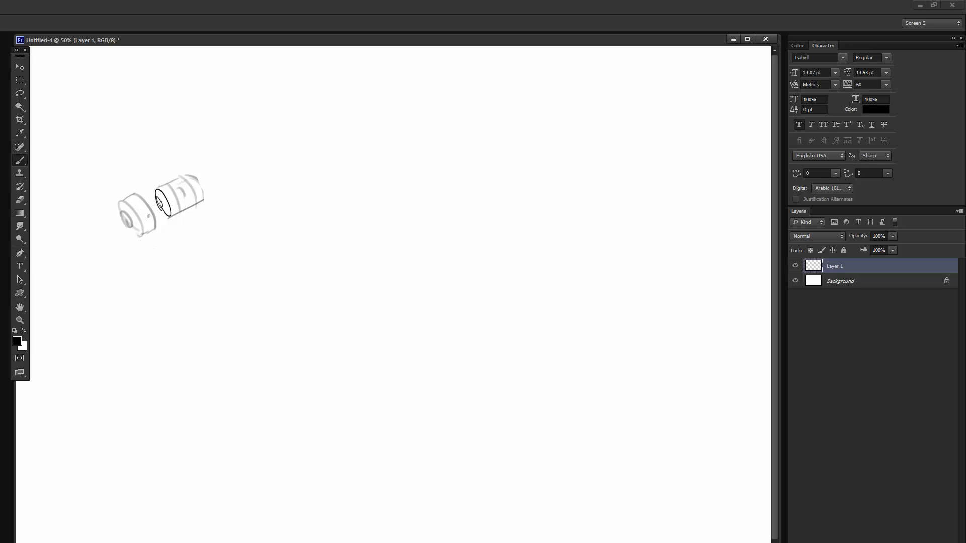
left_click_drag(123, 214, 162, 316)
mouse_move(143, 228)
left_mouse_down()
mouse_move(179, 327)
mouse_move(178, 290)
left_mouse_up()
left_click_drag(179, 326, 191, 318)
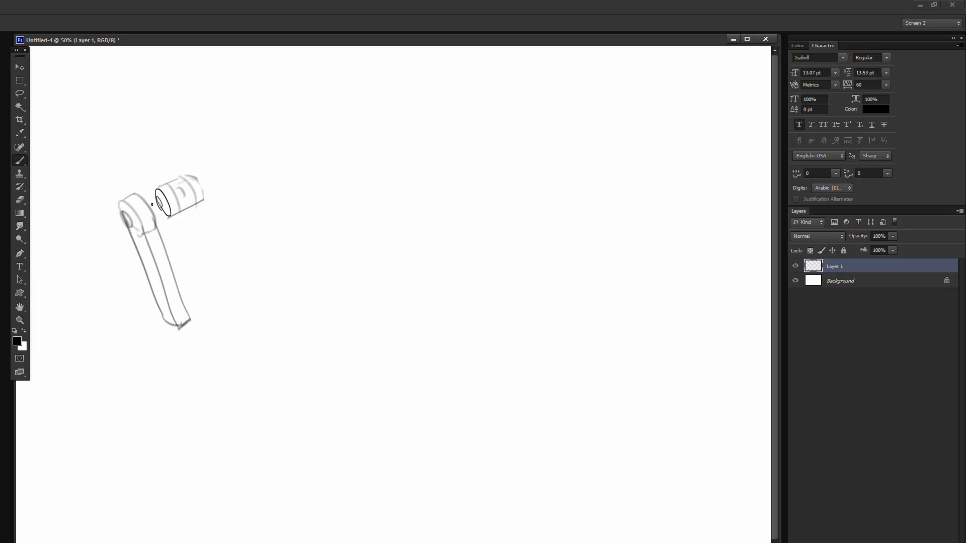
- Sketch a short axle joining the near hip disc to the cylinder and touch up the disc's upper outline
left_click_drag(123, 188, 141, 182)
left_click_drag(134, 176, 159, 203)
key("e")
key("b")
- Sketch the far upper leg with a rounded top and side edge, connected by a small joint to the cylinder's other end
mouse_move(153, 209)
left_mouse_down()
mouse_move(197, 177)
mouse_move(206, 187)
mouse_move(209, 175)
mouse_move(197, 174)
mouse_move(216, 169)
mouse_move(261, 276)
left_mouse_up()
left_click_drag(206, 192, 238, 270)
left_click_drag(243, 272, 267, 265)
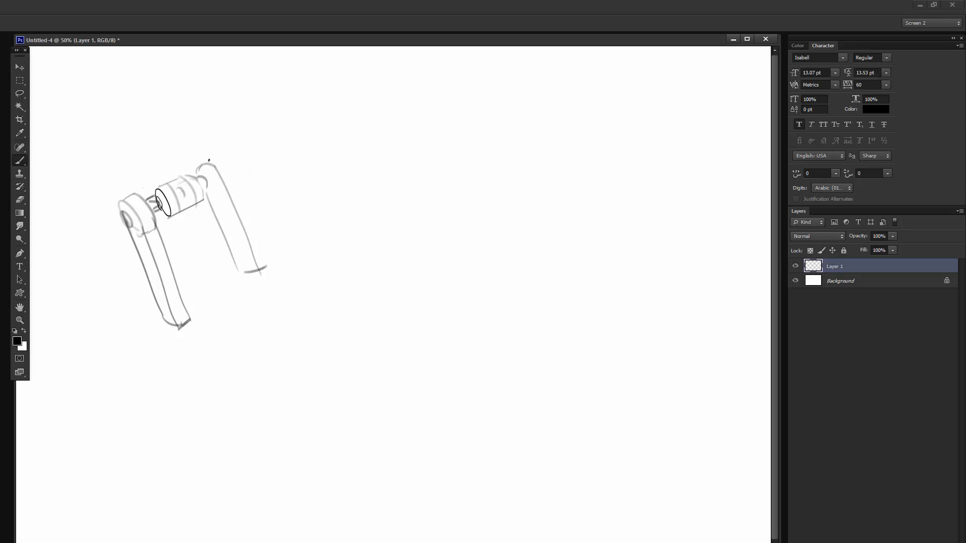
mouse_move(209, 159)
left_mouse_down()
mouse_move(266, 264)
mouse_move(259, 249)
mouse_move(252, 285)
mouse_move(268, 289)
mouse_move(248, 263)
left_mouse_up()
key("e")
key("b")
mouse_move(204, 176)
left_mouse_down()
mouse_move(212, 185)
mouse_move(198, 179)
left_mouse_up()
mouse_move(212, 182)
left_mouse_down()
mouse_move(205, 189)
mouse_move(184, 172)
left_mouse_up()
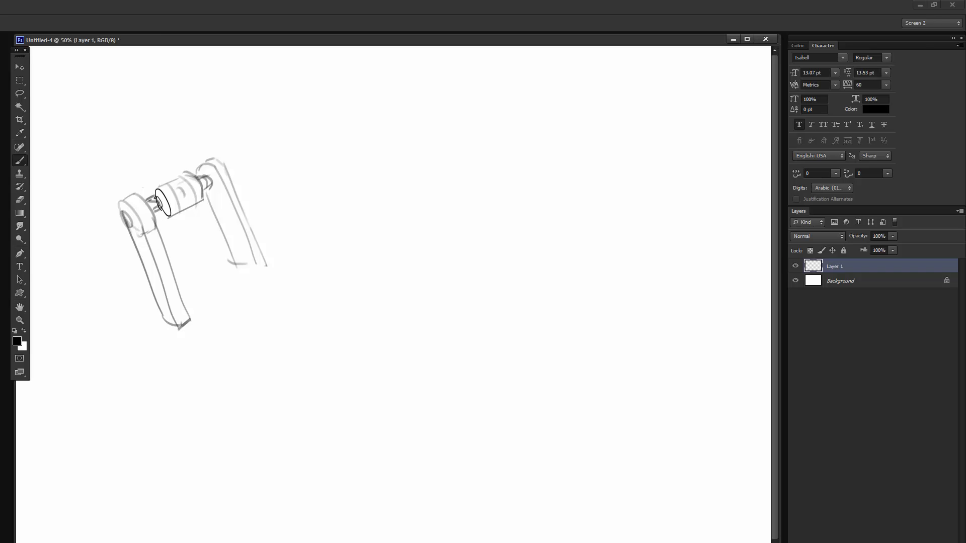
- Clean up the stray lines around the near hip axle with a small eraser
key("e")
right_click(200, 158)
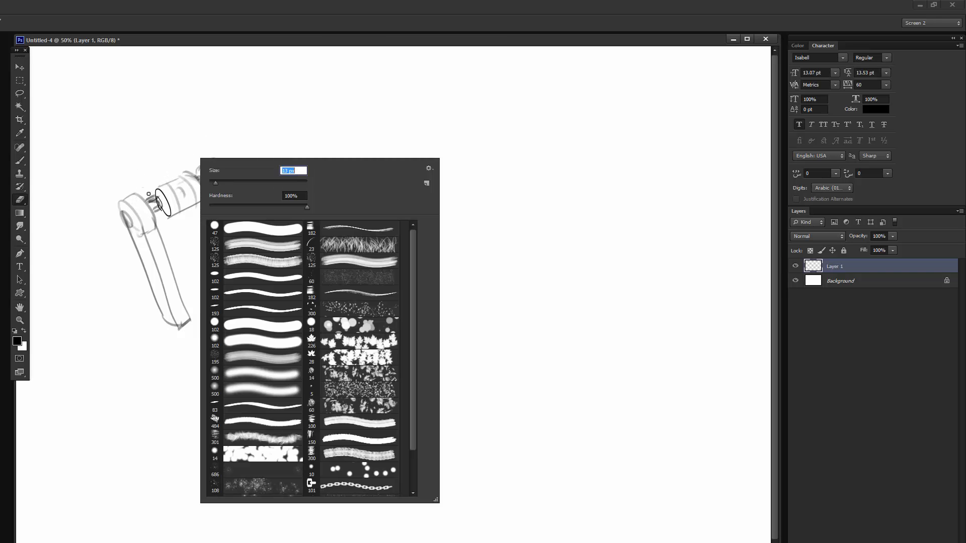
left_click_drag(148, 194, 153, 197)
- Sketch curved block arrows beside both upper legs to show their swing direction
key("b")
left_click_drag(213, 200, 291, 225)
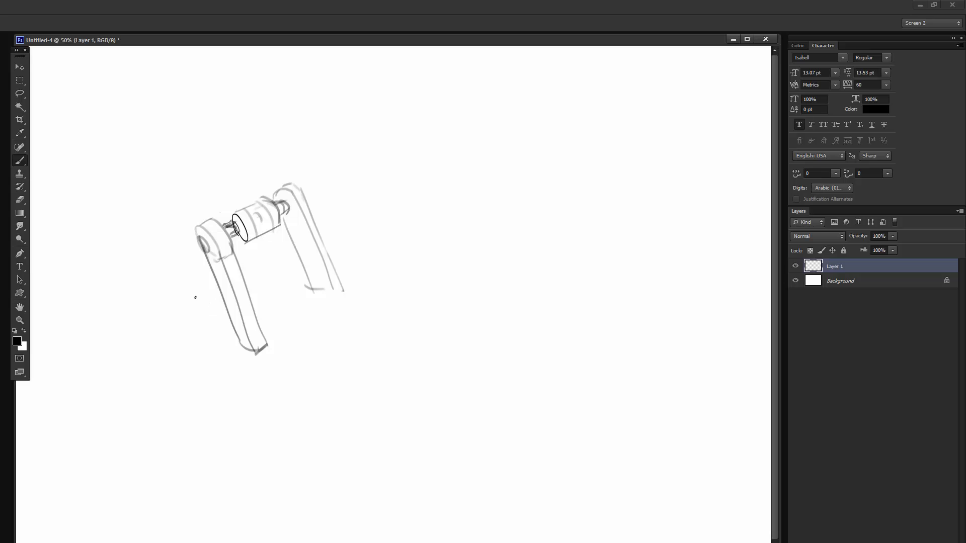
mouse_move(188, 291)
left_mouse_down()
mouse_move(212, 303)
mouse_move(179, 272)
left_mouse_up()
left_click_drag(179, 272, 181, 303)
left_click_drag(181, 304, 185, 296)
left_click_drag(211, 303, 215, 316)
left_click_drag(289, 258, 270, 253)
mouse_move(270, 253)
left_mouse_down()
mouse_move(272, 243)
mouse_move(262, 250)
left_mouse_up()
left_click_drag(262, 250, 267, 267)
left_click_drag(268, 267, 292, 269)
left_click_drag(290, 259, 292, 270)
- Erase the curved arrows beside both legs with a larger eraser
left_click_drag(315, 231, 340, 266)
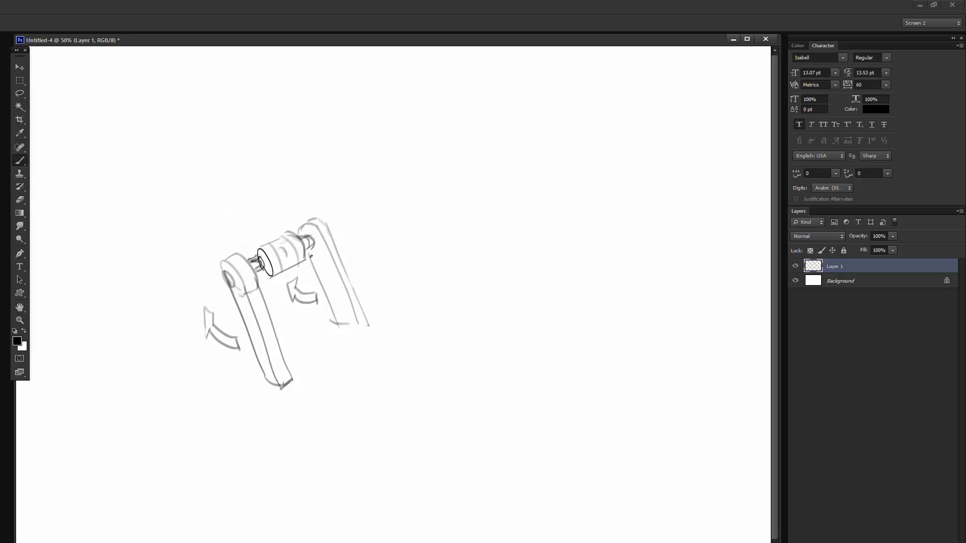
key("e")
right_click(290, 298)
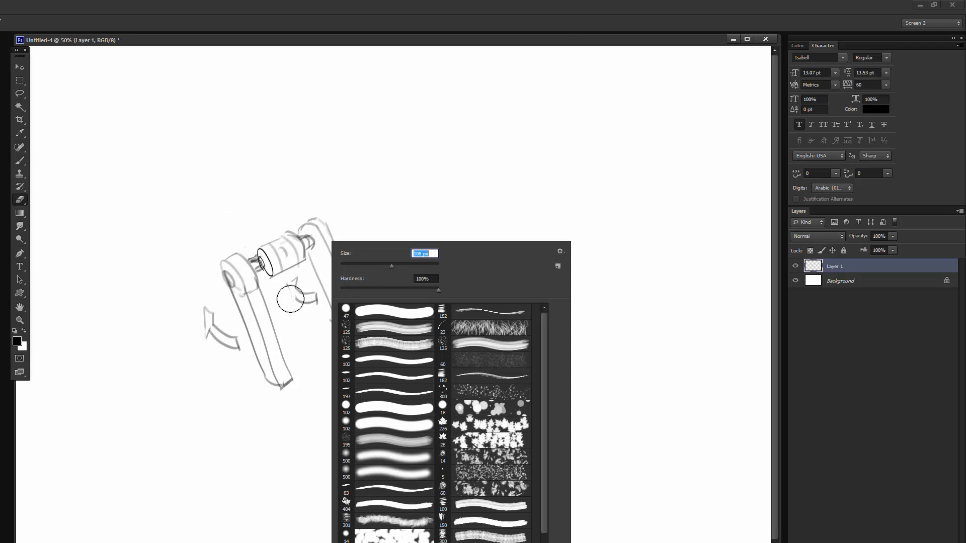
left_click_drag(297, 287, 303, 301)
left_click_drag(196, 317, 224, 338)
- Sketch a flat round waist disc with an inner ellipse and thickness on top of the hip cylinder
key("b")
mouse_move(307, 210)
left_mouse_down()
mouse_move(247, 210)
mouse_move(261, 223)
mouse_move(203, 218)
mouse_move(247, 208)
left_mouse_up()
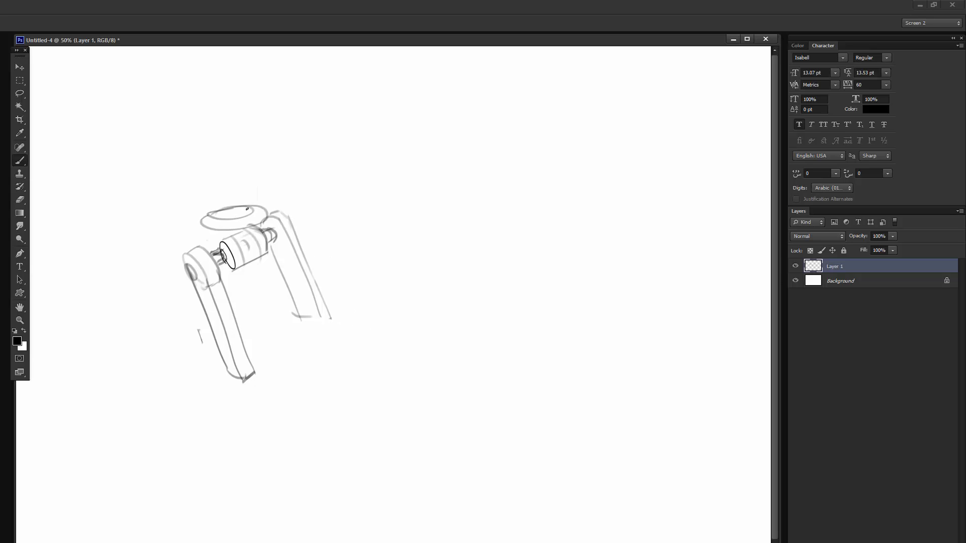
mouse_move(202, 232)
left_mouse_down()
mouse_move(270, 214)
mouse_move(266, 227)
mouse_move(207, 240)
left_mouse_up()
key("ctrl+z")
left_click_drag(198, 227, 203, 236)
left_click_drag(244, 208, 239, 204)
- Sketch a box-shaped body in perspective above the waist disc, with front, side and top faces
mouse_move(163, 143)
left_mouse_down()
mouse_move(180, 193)
mouse_move(236, 136)
left_mouse_up()
left_click_drag(236, 137, 251, 191)
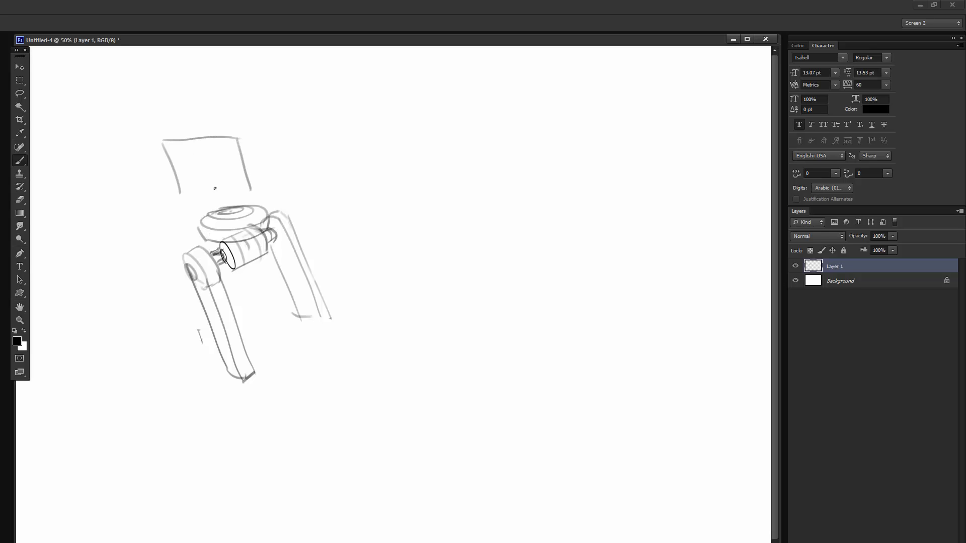
left_click_drag(183, 191, 252, 195)
mouse_move(237, 137)
left_mouse_down()
mouse_move(273, 120)
mouse_move(292, 177)
mouse_move(252, 193)
left_mouse_up()
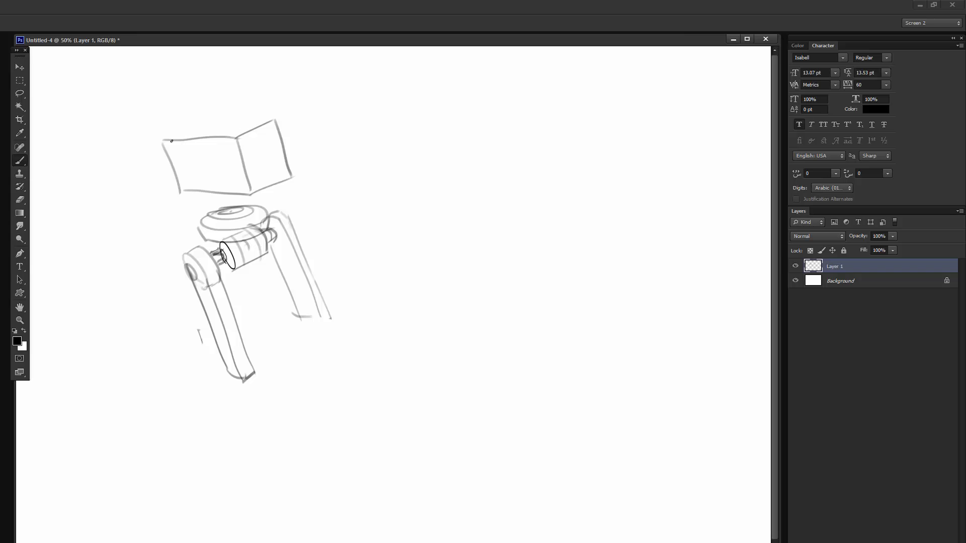
left_click_drag(162, 142, 223, 121)
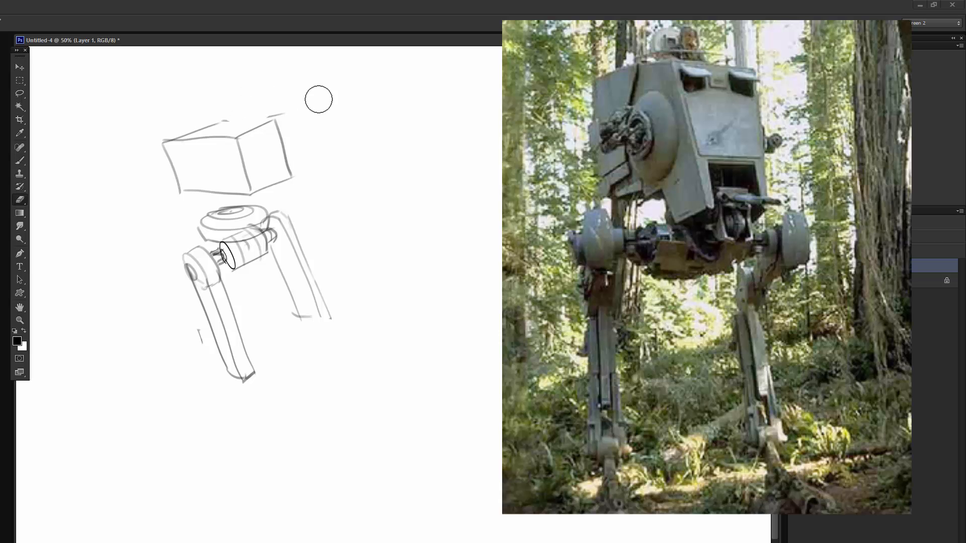
left_click_drag(292, 121, 215, 122)
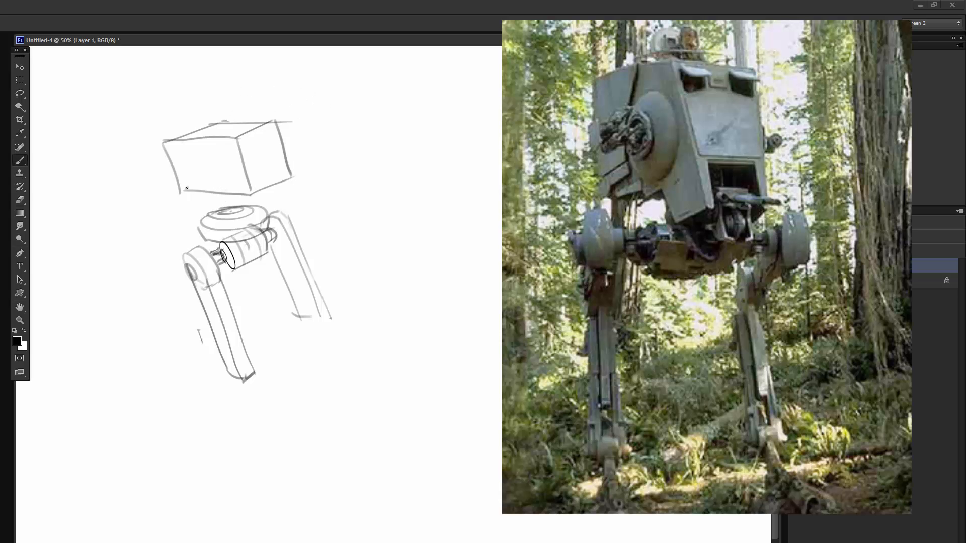
- Add dashed hidden edges inside the box body and a short cylindrical neck joining it to the waist disc
left_click_drag(187, 188, 212, 180)
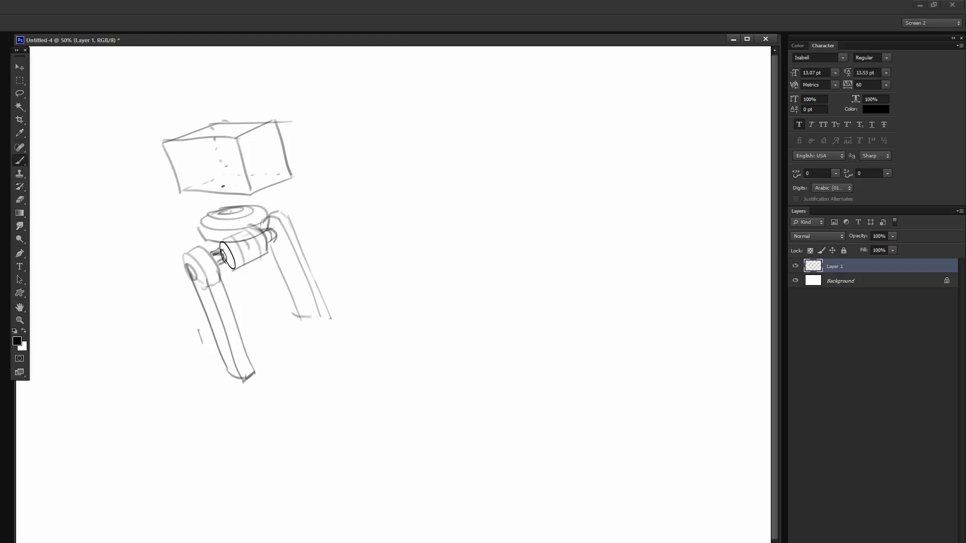
mouse_move(223, 186)
left_mouse_down()
mouse_move(252, 182)
mouse_move(221, 187)
mouse_move(233, 188)
mouse_move(221, 209)
mouse_move(259, 216)
mouse_move(257, 203)
mouse_move(222, 207)
mouse_move(258, 195)
left_mouse_up()
key("ctrl+z")
- Try a thin bent arm on the side of the box body, then erase it
mouse_move(321, 132)
left_mouse_down()
mouse_move(283, 157)
mouse_move(300, 156)
mouse_move(278, 156)
mouse_move(302, 154)
mouse_move(329, 131)
left_mouse_up()
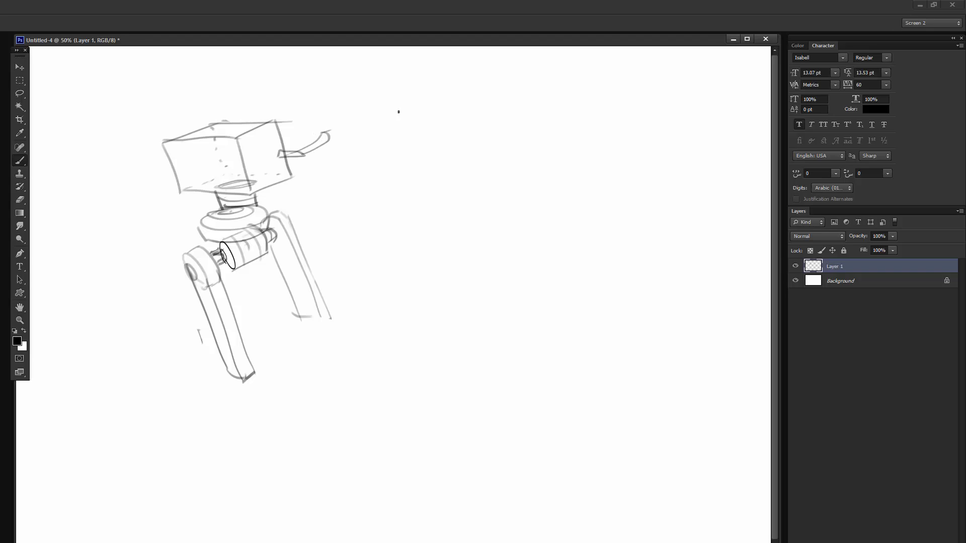
left_click_drag(370, 164, 377, 160)
key("e")
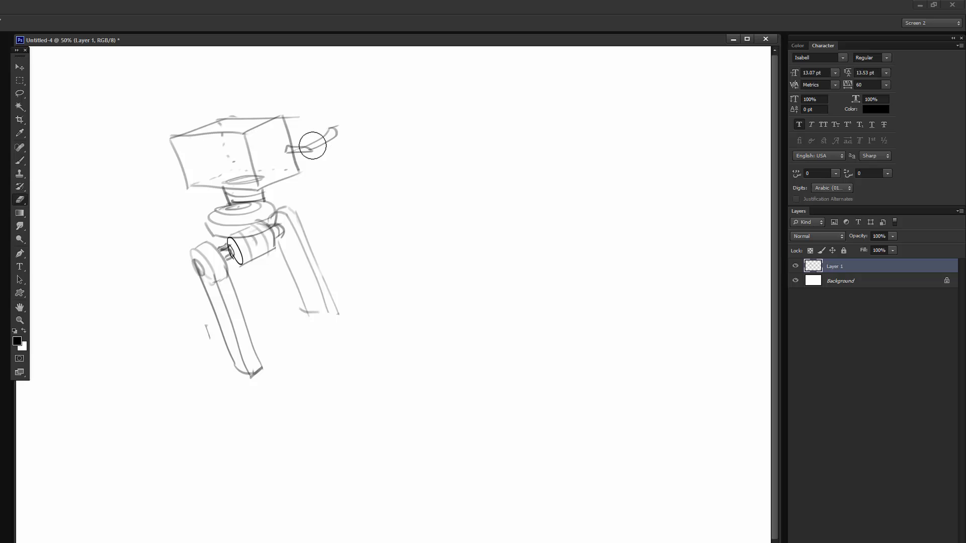
mouse_move(278, 151)
left_mouse_down()
mouse_move(319, 136)
mouse_move(314, 146)
left_mouse_up()
key("b")
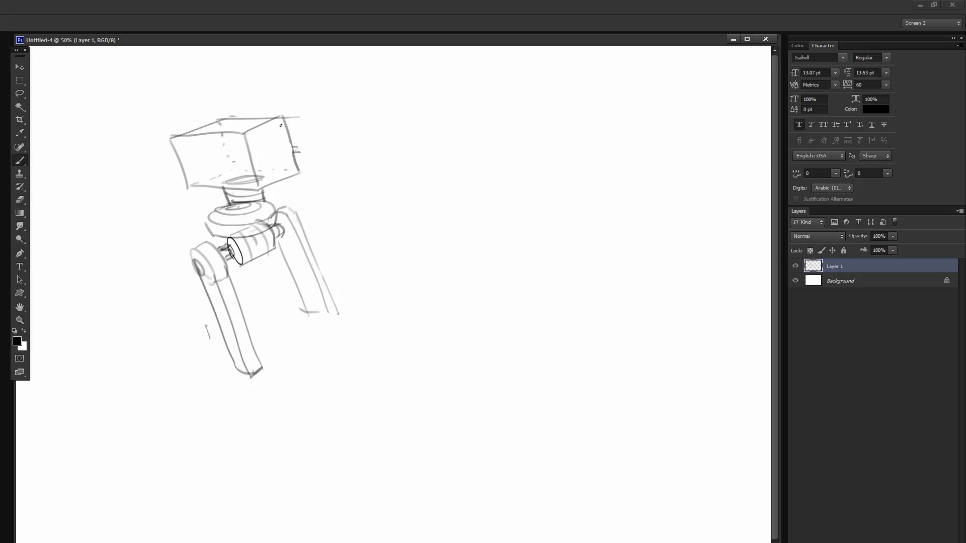
- Erase the upper part of the box body, keeping its bottom edge and the neck
key("e")
left_click_drag(257, 114, 293, 117)
key("b")
mouse_move(292, 119)
left_mouse_down()
mouse_move(168, 172)
mouse_move(241, 137)
mouse_move(226, 168)
mouse_move(301, 151)
mouse_move(294, 158)
left_mouse_up()
key("e")
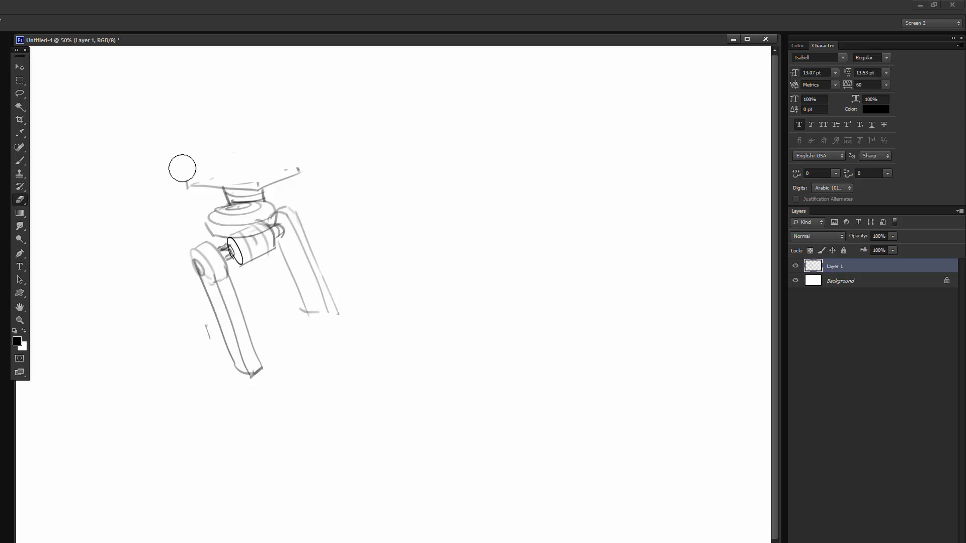
- Sketch a wide dome-shaped body over the neck, with a curved bottom edge and contour lines across the top
key("b")
left_click_drag(187, 189, 304, 167)
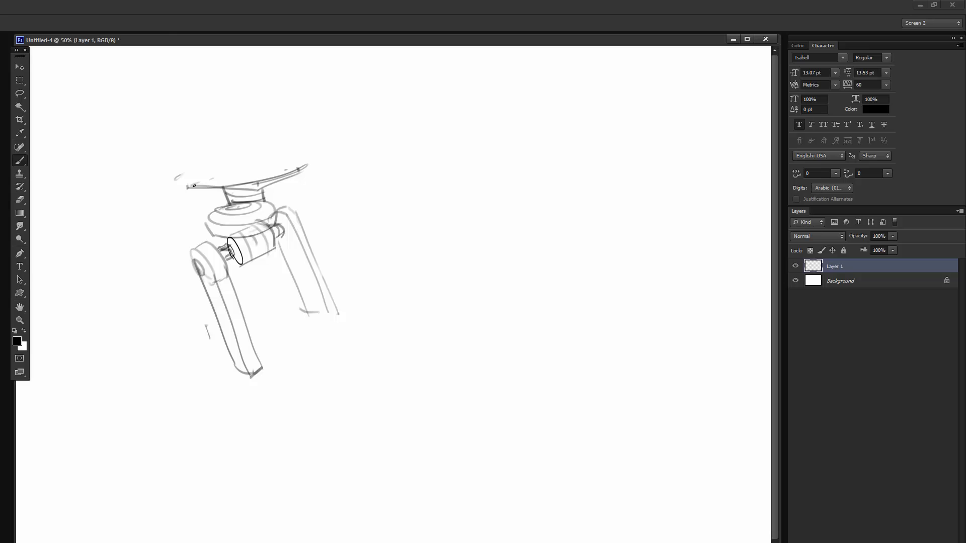
mouse_move(251, 186)
left_mouse_down()
mouse_move(169, 182)
mouse_move(310, 157)
mouse_move(183, 160)
left_mouse_up()
mouse_move(284, 144)
left_mouse_down()
mouse_move(184, 157)
mouse_move(210, 145)
left_mouse_up()
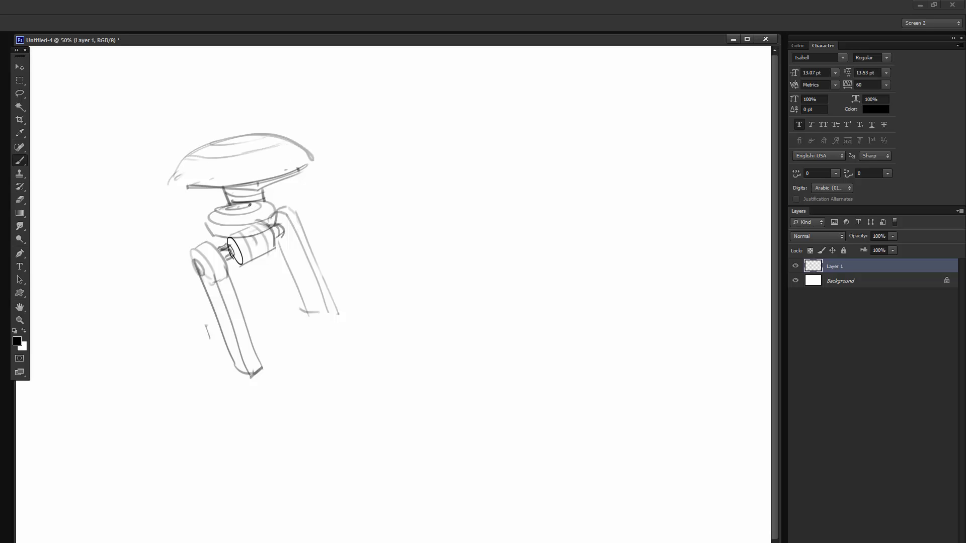
- Clean up the neck with a smaller eraser, redraw its rings, and refine the dome's pointed edge and the hip lines
key("e")
right_click(258, 182)
left_click(289, 201)
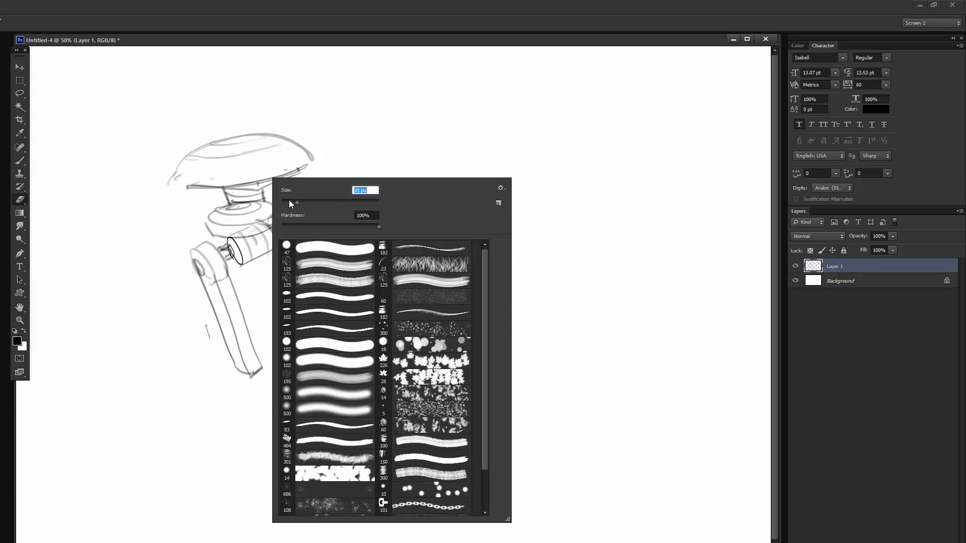
mouse_move(235, 203)
left_mouse_down()
mouse_move(234, 195)
mouse_move(260, 195)
left_mouse_up()
key("b")
left_click_drag(251, 203, 230, 207)
mouse_move(227, 192)
left_mouse_down()
mouse_move(222, 204)
mouse_move(166, 183)
left_mouse_up()
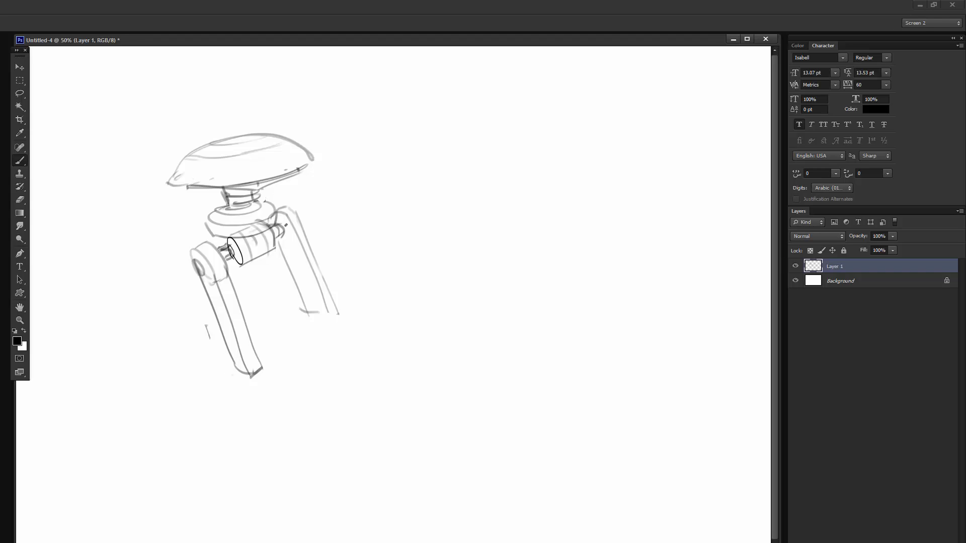
left_click_drag(275, 222, 249, 230)
- Sketch a cylindrical shoulder under the dome's left edge with a boxy upper arm angled down from it
mouse_move(165, 203)
left_mouse_down()
mouse_move(158, 194)
mouse_move(180, 204)
mouse_move(170, 233)
mouse_move(149, 196)
mouse_move(184, 218)
mouse_move(174, 222)
mouse_move(185, 215)
left_mouse_up()
key("ctrl+z")
left_click_drag(185, 216, 174, 233)
mouse_move(150, 199)
left_mouse_down()
mouse_move(145, 212)
mouse_move(173, 186)
mouse_move(192, 200)
left_mouse_up()
- Sketch rotation arrows around the left arm, erase them, and give the arm a tapered forearm
left_click_drag(146, 178, 158, 184)
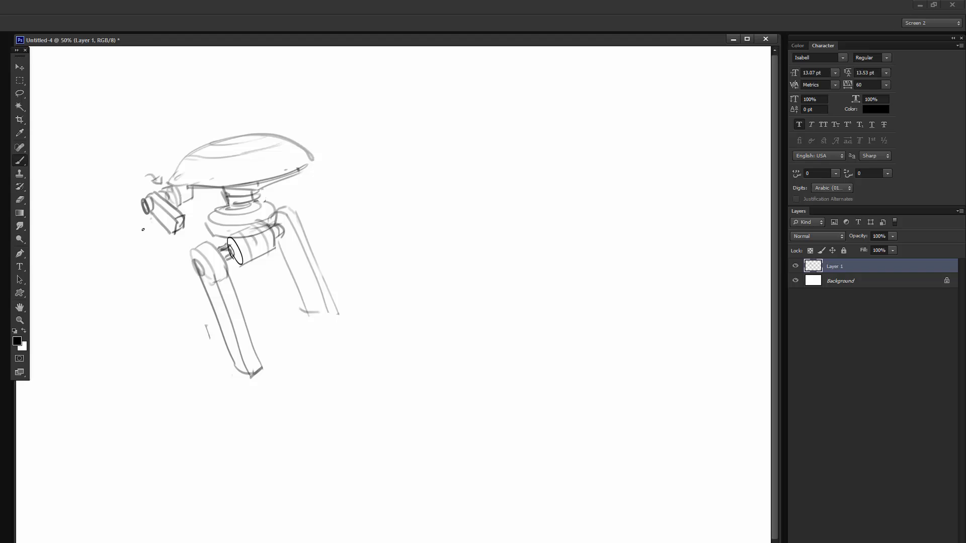
left_click_drag(141, 233, 145, 225)
key("e")
mouse_move(148, 162)
left_mouse_down()
mouse_move(147, 175)
mouse_move(158, 182)
left_mouse_up()
mouse_move(145, 233)
left_mouse_down()
mouse_move(152, 221)
mouse_move(191, 226)
mouse_move(200, 238)
left_mouse_up()
- Sketch a round shoulder and gun-like arm at the dome's right side, with a dashed line of fire extending outward
key("b")
mouse_move(285, 183)
left_mouse_down()
mouse_move(302, 174)
mouse_move(284, 164)
mouse_move(292, 182)
left_mouse_up()
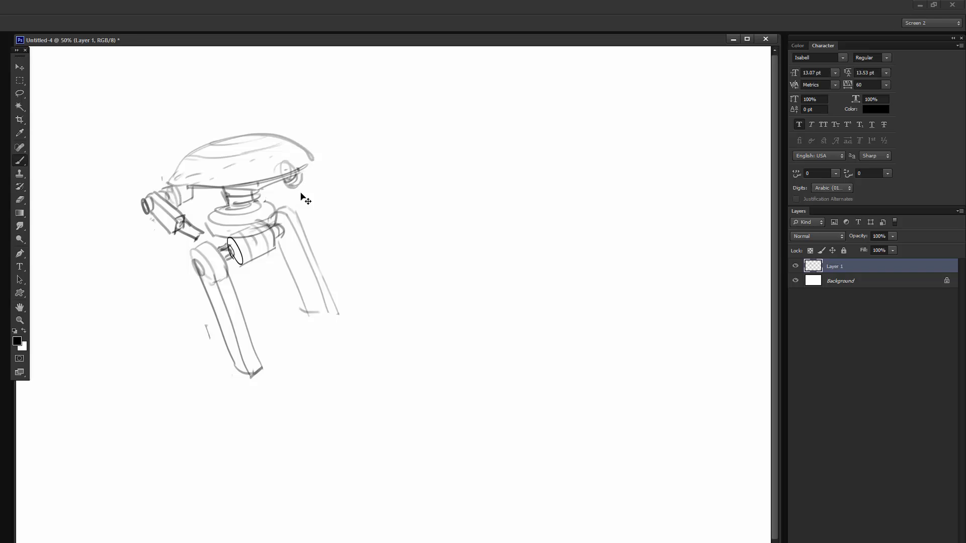
mouse_move(308, 179)
left_mouse_down()
mouse_move(314, 167)
mouse_move(336, 171)
mouse_move(345, 181)
mouse_move(336, 188)
mouse_move(335, 175)
mouse_move(396, 183)
left_mouse_up()
left_click_drag(401, 189, 451, 199)
left_click_drag(465, 203, 470, 206)
left_click_drag(498, 213, 522, 215)
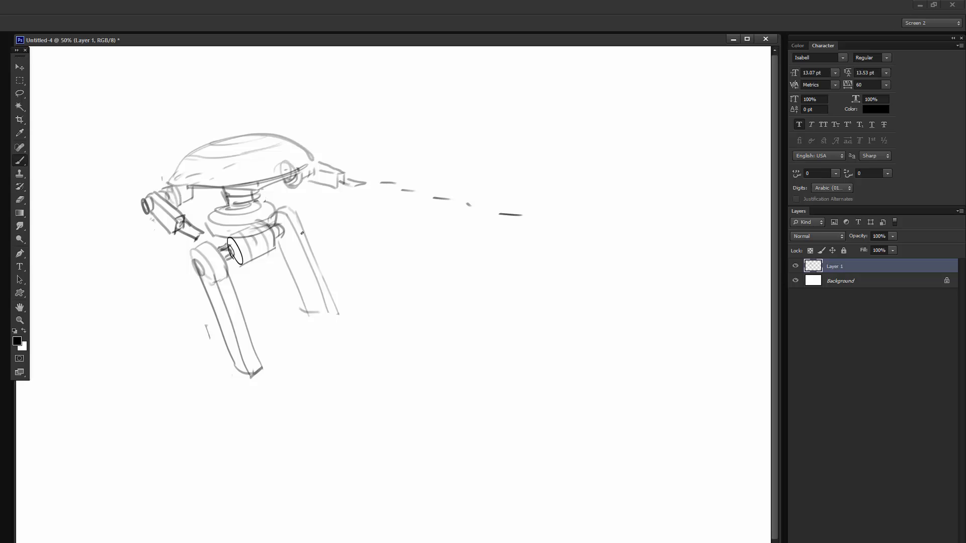
- Sketch round knee joints near the lower ends of both upper legs, with trial shin strokes beside the far knee
left_click_drag(283, 293, 294, 301)
mouse_move(221, 350)
left_mouse_down()
mouse_move(227, 343)
mouse_move(242, 364)
left_mouse_up()
mouse_move(301, 313)
left_mouse_down()
mouse_move(311, 292)
mouse_move(308, 309)
mouse_move(293, 292)
mouse_move(302, 366)
left_mouse_up()
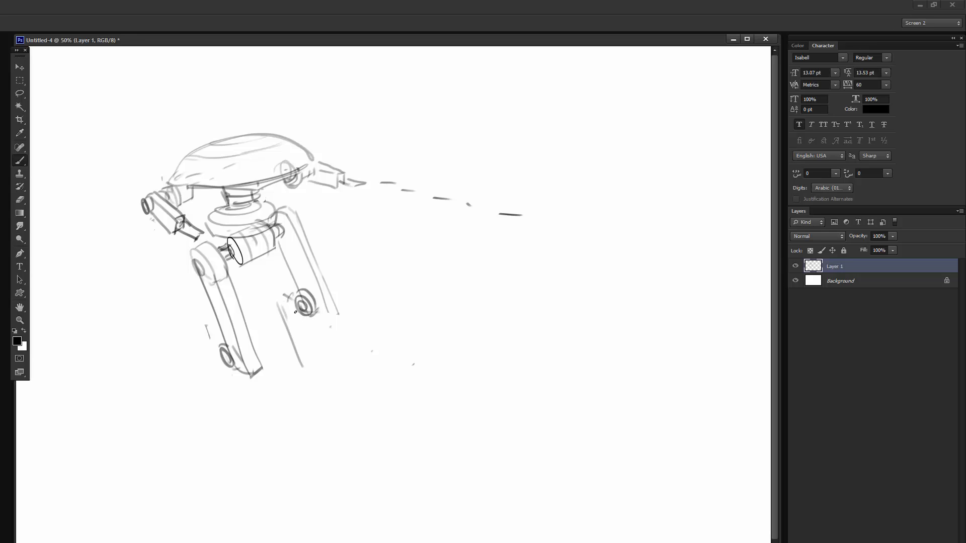
mouse_move(278, 305)
left_mouse_down()
mouse_move(299, 300)
mouse_move(295, 293)
left_mouse_up()
mouse_move(290, 299)
left_mouse_down()
mouse_move(303, 291)
mouse_move(315, 371)
mouse_move(276, 298)
mouse_move(281, 309)
left_mouse_up()
- Erase the trial shin strokes and stray lines around both knees, alternating between eraser and brush
key("e")
key("b")
key("e")
mouse_move(311, 366)
left_mouse_down()
mouse_move(293, 315)
mouse_move(284, 318)
left_mouse_up()
key("b")
key("e")
mouse_move(200, 344)
left_mouse_down()
mouse_move(204, 317)
mouse_move(205, 344)
mouse_move(214, 345)
left_mouse_up()
key("b")
- Sketch backward-pointing links from both knees and a long narrow shin on the near leg
mouse_move(273, 305)
left_mouse_down()
mouse_move(288, 314)
mouse_move(300, 298)
mouse_move(317, 316)
left_mouse_up()
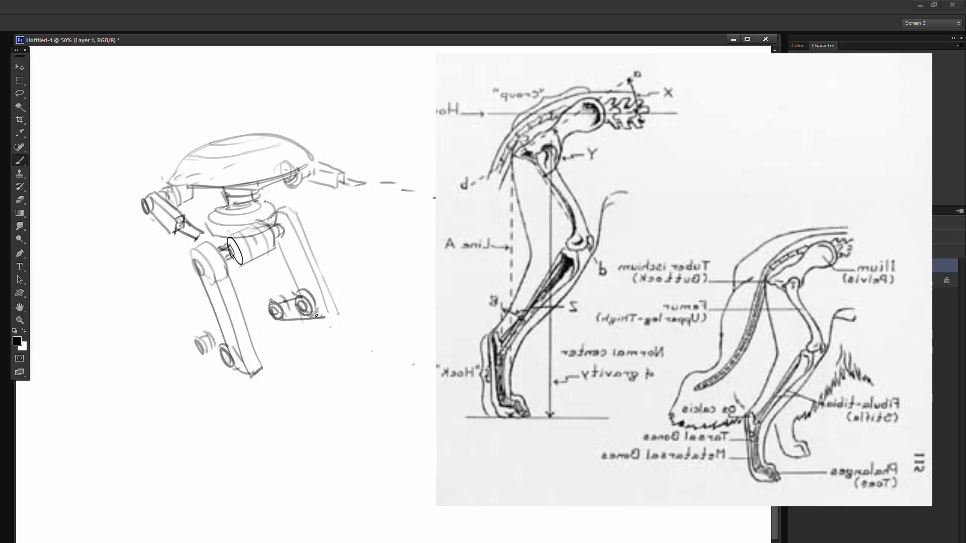
left_click_drag(201, 355, 226, 368)
mouse_move(206, 336)
left_mouse_down()
mouse_move(226, 341)
mouse_move(223, 425)
left_mouse_up()
left_click_drag(195, 351, 225, 429)
left_click_drag(211, 395, 226, 430)
left_click_drag(209, 365, 235, 427)
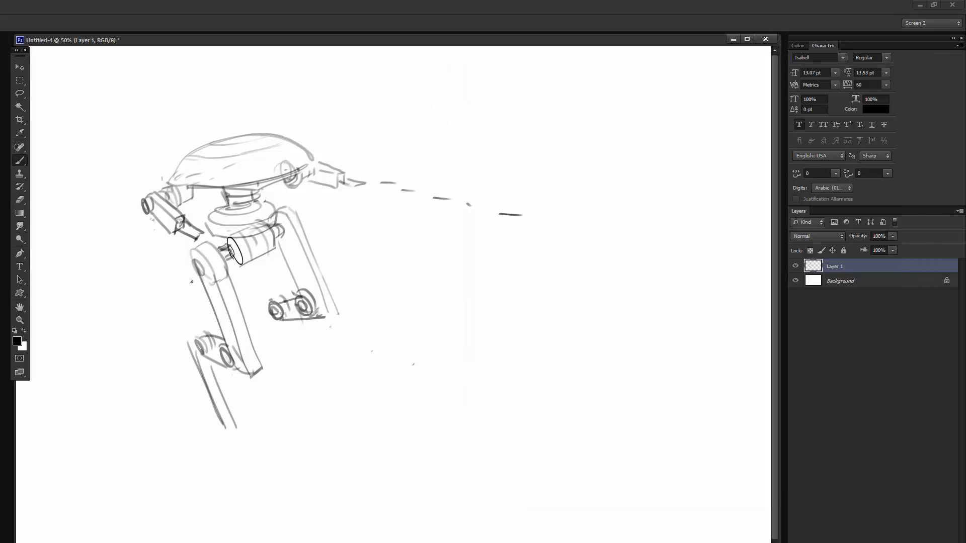
- Sketch the far leg's shin and add small feet to both legs, undoing the misplaced strokes
left_click_drag(216, 219, 219, 221)
key("ctrl+z")
left_click_drag(232, 334, 304, 372)
key("ctrl+z")
mouse_move(285, 322)
left_mouse_down()
mouse_move(312, 374)
mouse_move(330, 373)
left_mouse_up()
left_click_drag(228, 426, 241, 439)
left_click_drag(211, 358, 239, 427)
left_click_drag(222, 426, 243, 437)
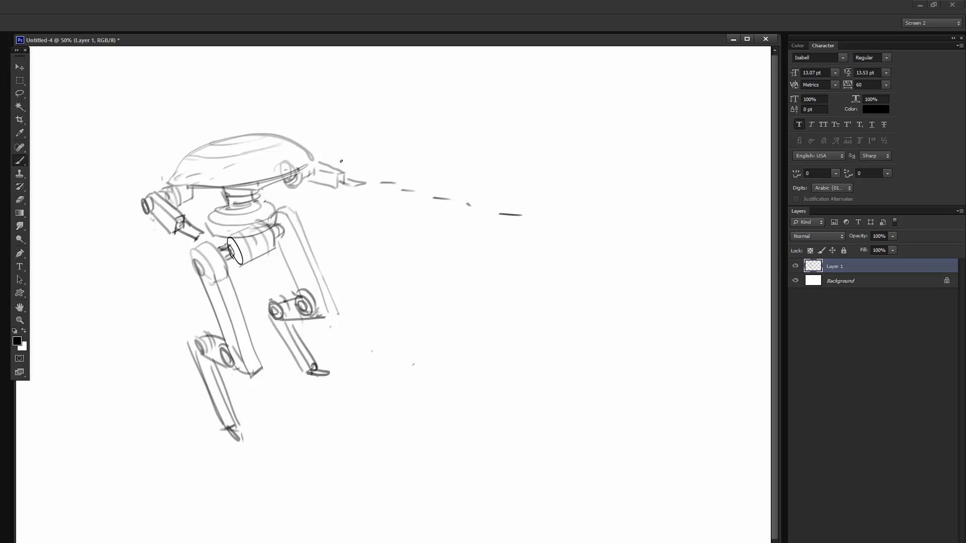
- Erase the dashed line of fire extending from the right arm with an enlarged eraser, and return to the brush
mouse_move(364, 179)
left_mouse_down()
mouse_move(311, 197)
mouse_move(365, 172)
mouse_move(355, 179)
mouse_move(517, 214)
left_mouse_up()
key("e")
right_click(520, 204)
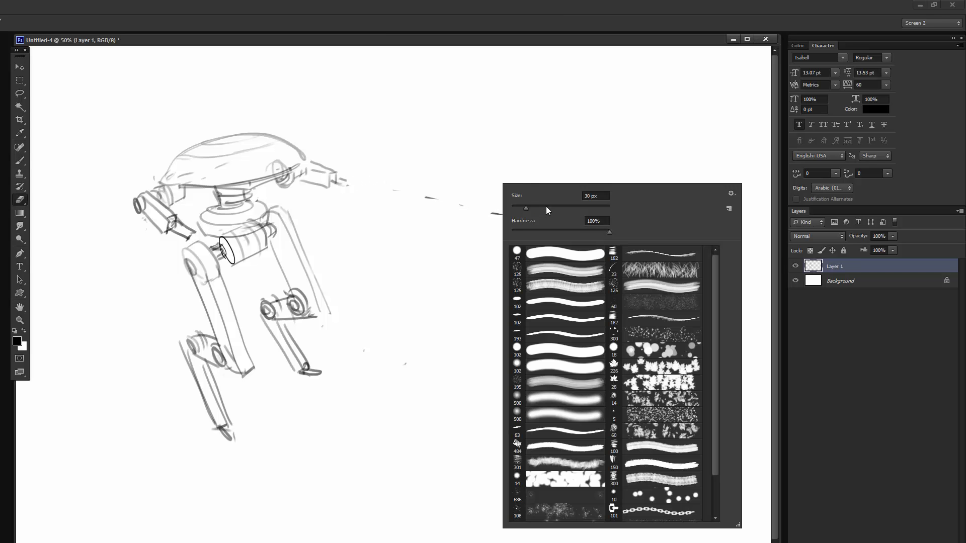
left_click(547, 207)
mouse_move(399, 203)
left_mouse_down()
mouse_move(539, 219)
mouse_move(429, 249)
left_mouse_up()
key("b")
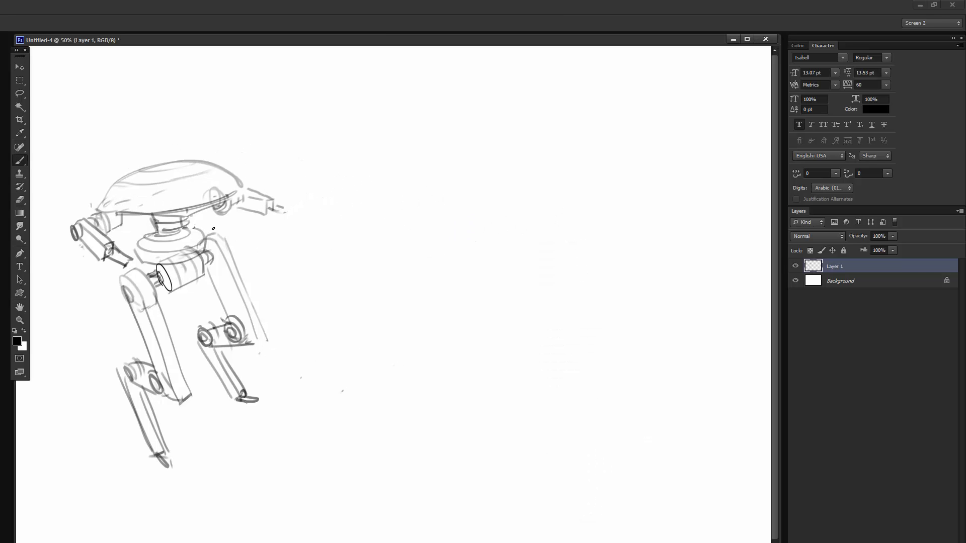
- Rough in a loose insect-like silhouette with a body, leg shapes and a pointed wing beside the walker robot
left_click_drag(152, 254, 214, 237)
mouse_move(401, 232)
left_mouse_down()
mouse_move(473, 196)
mouse_move(416, 274)
mouse_move(436, 340)
mouse_move(503, 295)
mouse_move(511, 233)
mouse_move(589, 221)
mouse_move(487, 216)
mouse_move(546, 228)
left_mouse_up()
left_click_drag(472, 242, 445, 236)
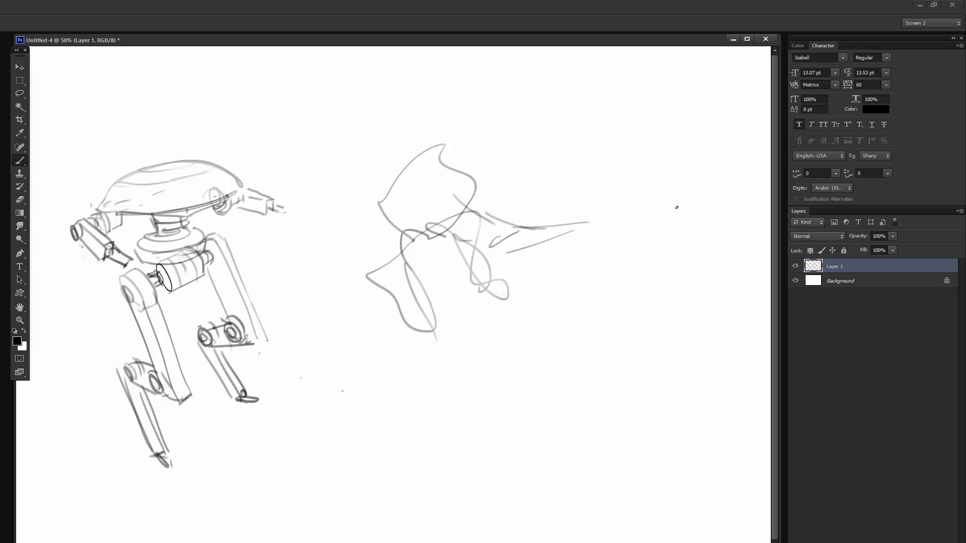
- Fade Layer 1, add a new layer above it, and draw a cylindrical hip joint over the insect-like rough
left_click_drag(865, 239, 859, 240)
key("ctrl+shift+alt+n")
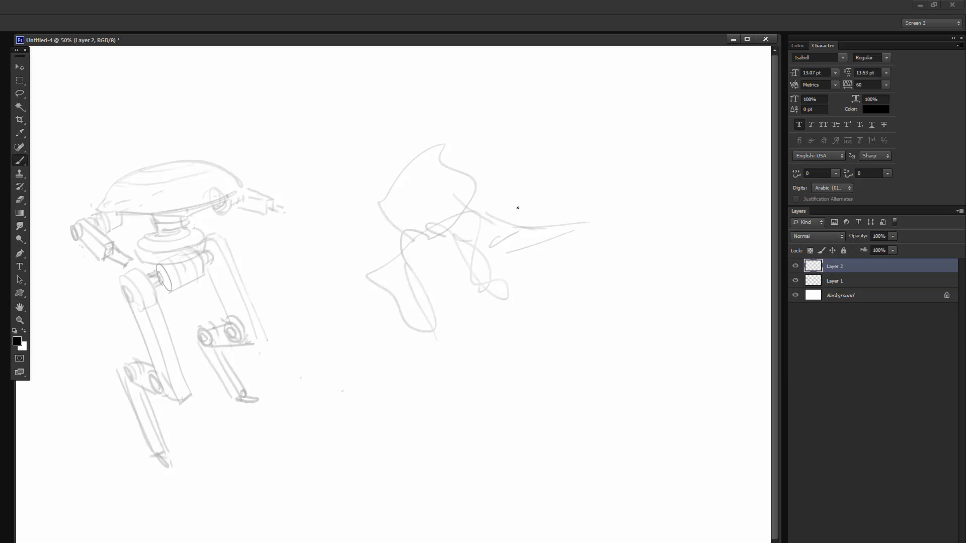
mouse_move(476, 219)
left_mouse_down()
mouse_move(471, 245)
mouse_move(476, 235)
mouse_move(458, 240)
mouse_move(475, 217)
left_mouse_up()
mouse_move(479, 217)
left_mouse_down()
mouse_move(462, 215)
mouse_move(453, 226)
left_mouse_up()
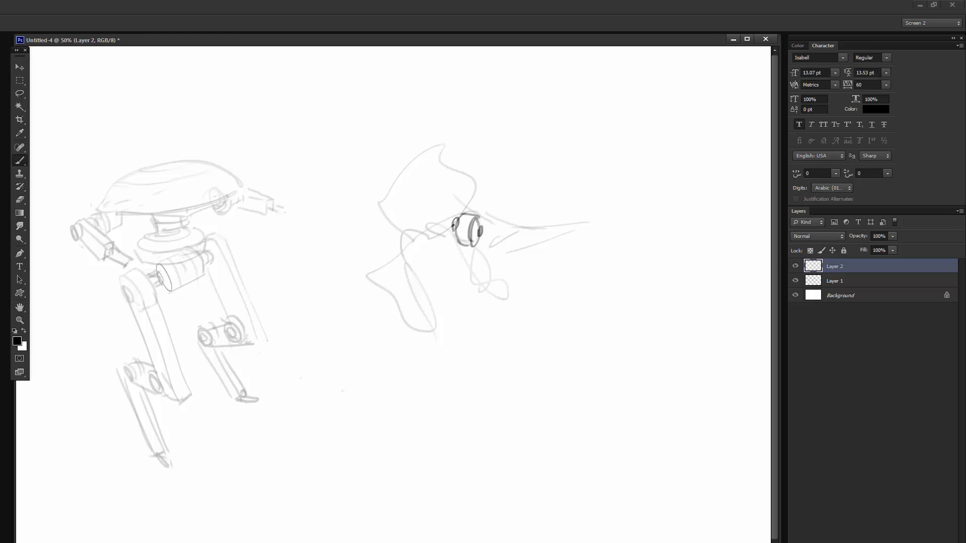
- Sketch the insect robot's base line, front joint, near upper leg and pointed wing
mouse_move(394, 228)
left_mouse_down()
mouse_move(406, 224)
mouse_move(405, 247)
mouse_move(476, 253)
mouse_move(488, 216)
mouse_move(537, 211)
mouse_move(549, 240)
mouse_move(488, 249)
mouse_move(583, 210)
left_mouse_up()
mouse_move(449, 226)
left_mouse_down()
mouse_move(394, 220)
mouse_move(474, 257)
mouse_move(455, 251)
mouse_move(449, 296)
left_mouse_up()
left_click_drag(473, 249, 450, 297)
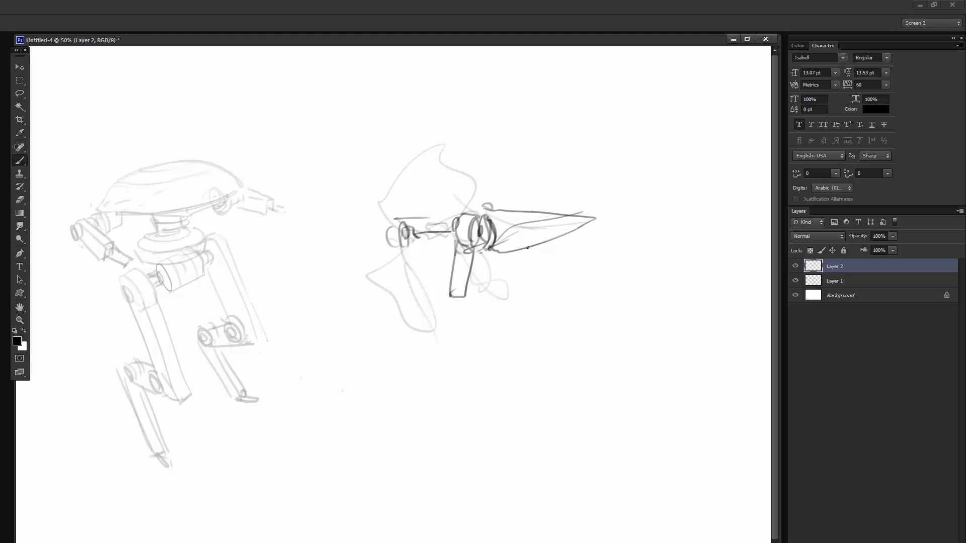
- Sketch the insect robot's domed shell, front upper leg and small rear parts, undoing the stray stroke
left_click_drag(526, 251, 543, 256)
left_click_drag(498, 207, 508, 207)
left_click_drag(551, 285, 561, 260)
key("ctrl+z")
mouse_move(395, 240)
left_mouse_down()
mouse_move(371, 293)
mouse_move(413, 241)
mouse_move(381, 247)
mouse_move(418, 249)
mouse_move(456, 222)
mouse_move(387, 199)
mouse_move(485, 197)
left_mouse_up()
left_click_drag(410, 214, 490, 206)
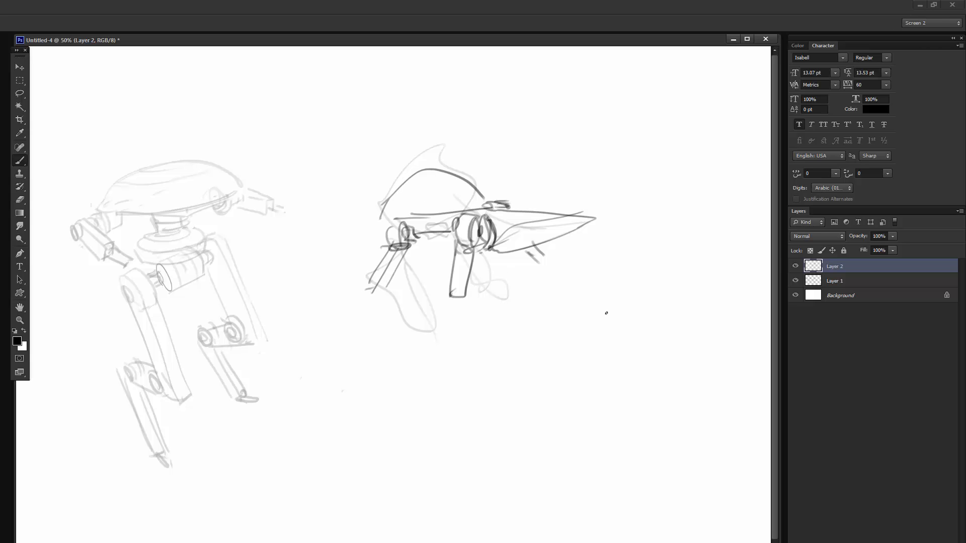
- Sketch a small top-view diagram of a square body with six jointed legs in the canvas's empty upper corner
mouse_move(623, 106)
left_mouse_down()
mouse_move(626, 138)
mouse_move(619, 106)
left_mouse_up()
mouse_move(623, 142)
left_mouse_down()
mouse_move(652, 111)
mouse_move(653, 136)
mouse_move(626, 120)
mouse_move(655, 120)
left_mouse_up()
mouse_move(602, 87)
left_mouse_down()
mouse_move(626, 101)
mouse_move(600, 124)
mouse_move(602, 150)
left_mouse_up()
mouse_move(657, 105)
left_mouse_down()
mouse_move(660, 128)
mouse_move(683, 153)
mouse_move(669, 155)
mouse_move(649, 133)
left_mouse_up()
- Sketch a flat rectangular box in perspective below the top-view diagram as the next robot's body
mouse_move(579, 312)
left_mouse_down()
mouse_move(640, 293)
mouse_move(640, 322)
left_mouse_up()
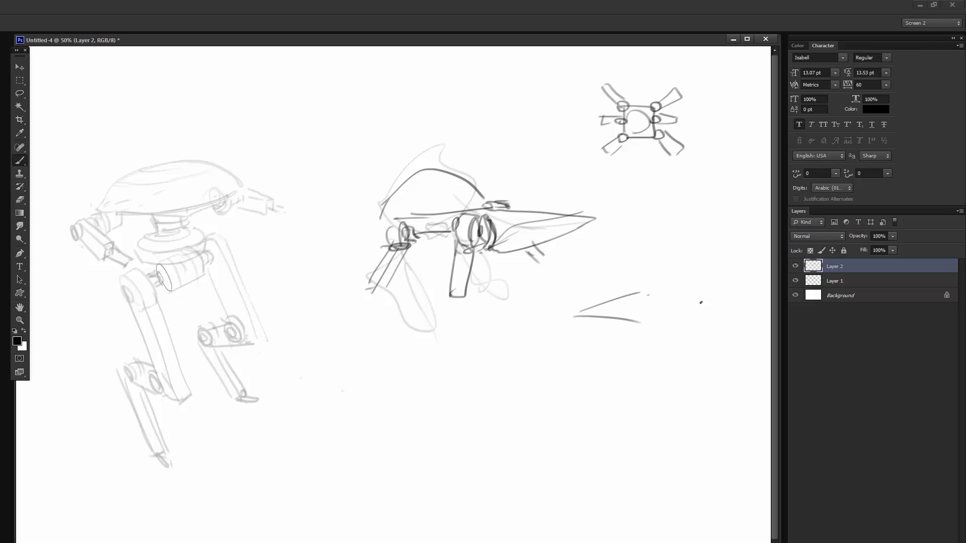
left_click_drag(701, 302, 647, 295)
left_click_drag(655, 320, 710, 304)
left_click_drag(574, 315, 639, 356)
left_click_drag(640, 356, 709, 336)
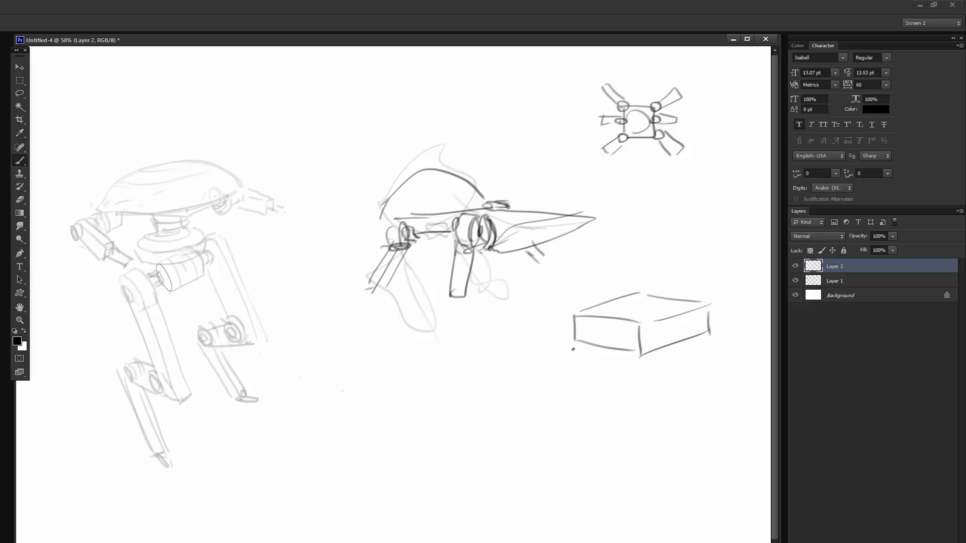
- Add four short cylindrical leg joints along the lower edges of the box
mouse_move(582, 336)
left_mouse_down()
mouse_move(557, 339)
mouse_move(593, 333)
mouse_move(634, 358)
left_mouse_up()
left_click_drag(701, 338, 680, 341)
left_click_drag(727, 324, 721, 328)
left_click_drag(627, 354, 628, 371)
left_click_drag(629, 371, 658, 371)
mouse_move(678, 340)
left_mouse_down()
mouse_move(688, 356)
mouse_move(747, 330)
left_mouse_up()
left_click_drag(552, 341, 582, 343)
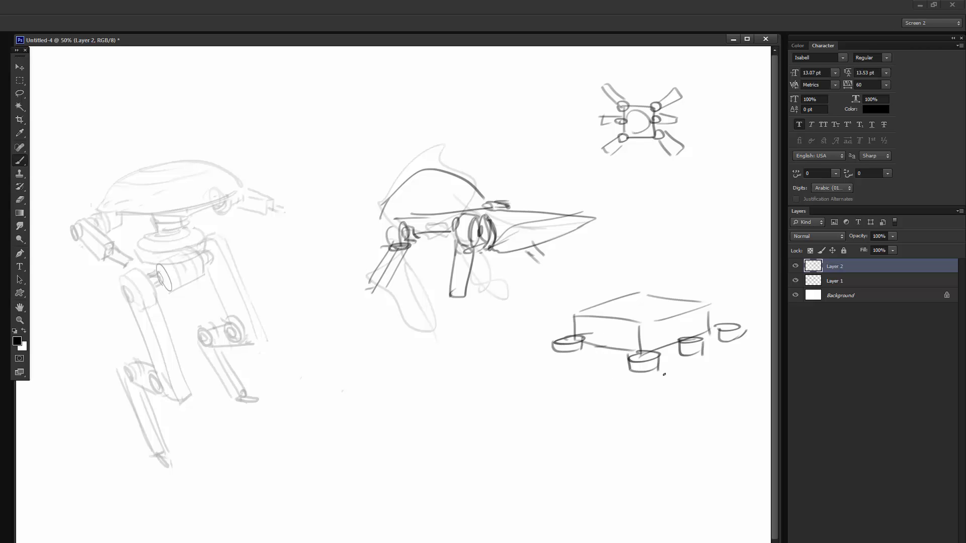
- Sketch upper leg segments from the box's two front joints, undoing the misplaced stroke
left_click_drag(649, 371, 648, 355)
mouse_move(551, 341)
left_mouse_down()
mouse_move(497, 373)
mouse_move(563, 349)
left_mouse_up()
mouse_move(645, 363)
left_mouse_down()
mouse_move(656, 411)
mouse_move(668, 414)
mouse_move(644, 364)
left_mouse_up()
left_click_drag(706, 352, 637, 361)
key("ctrl+z")
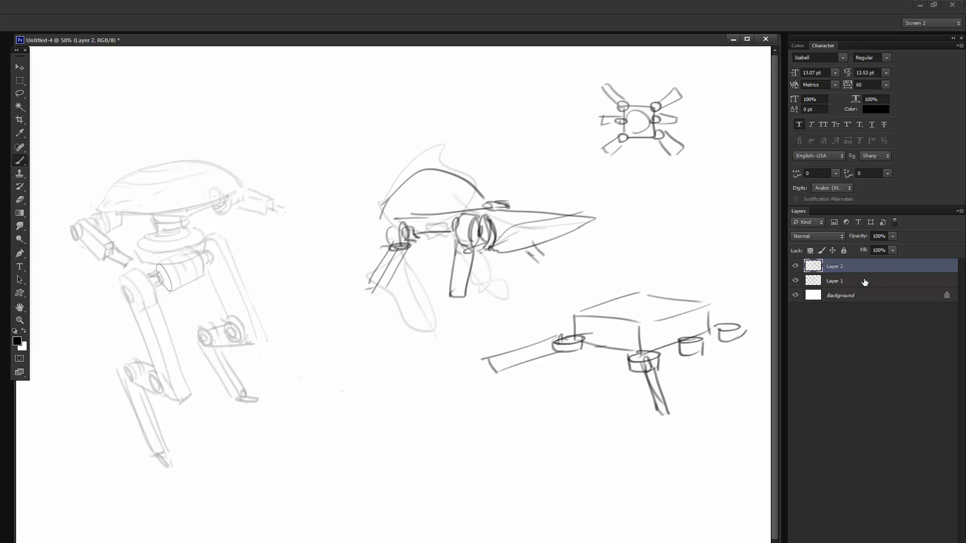
- Move Layer 1 and Layer 2 together to make room beside the box robot, and reselect Layer 2 alone
left_click(855, 281, "ctrl")
left_click_drag(570, 389, 471, 388)
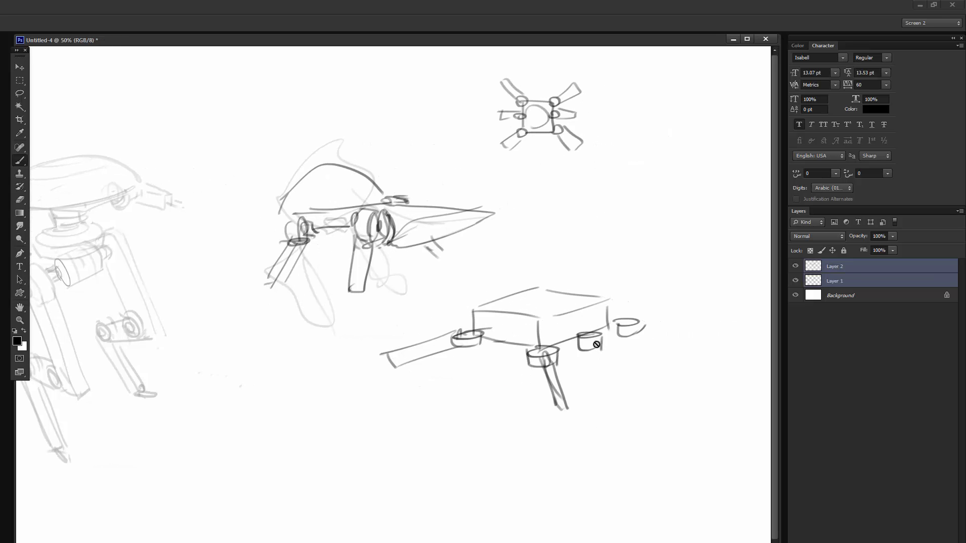
left_click(854, 265)
- Sketch upper leg segments extending outward from the two remaining joints on the box robot's far side
left_click_drag(599, 336, 656, 379)
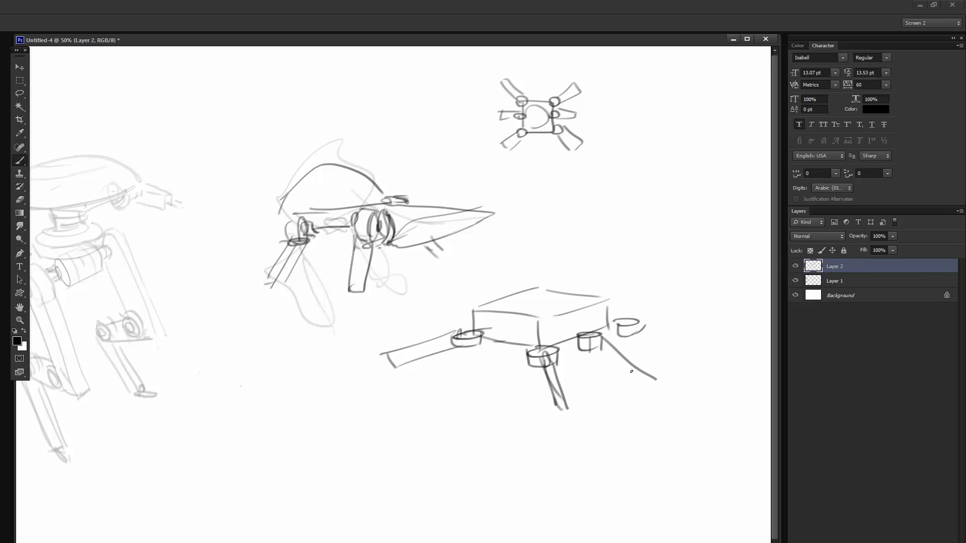
left_click_drag(596, 355, 634, 394)
left_click_drag(646, 324, 692, 349)
left_click_drag(633, 341, 695, 347)
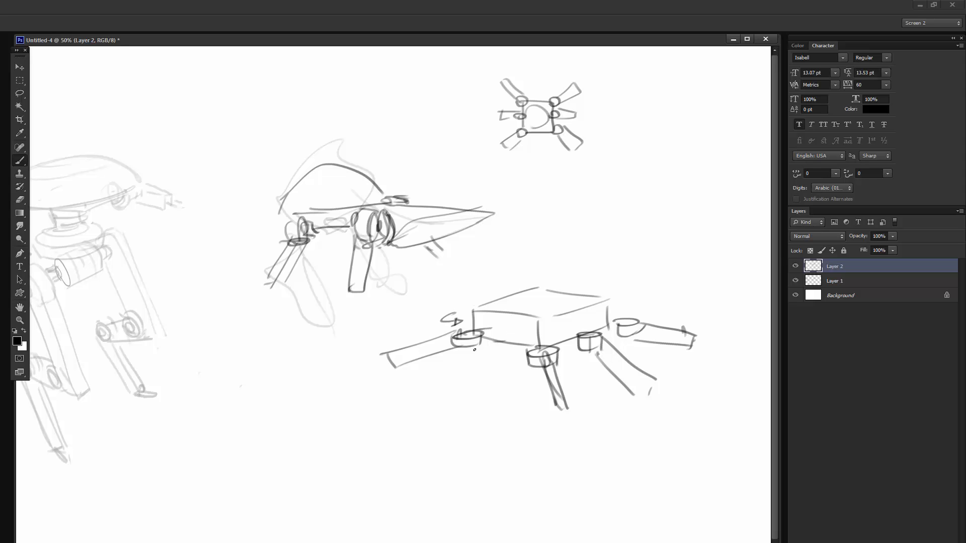
- Add a hinge next to one hip cylinder and draw arrows showing that leg's horizontal and vertical rotation
left_click_drag(467, 358, 489, 350)
left_click_drag(468, 353, 460, 360)
mouse_move(445, 345)
left_mouse_down()
mouse_move(401, 315)
mouse_move(430, 397)
left_mouse_up()
left_click_drag(418, 390, 430, 396)
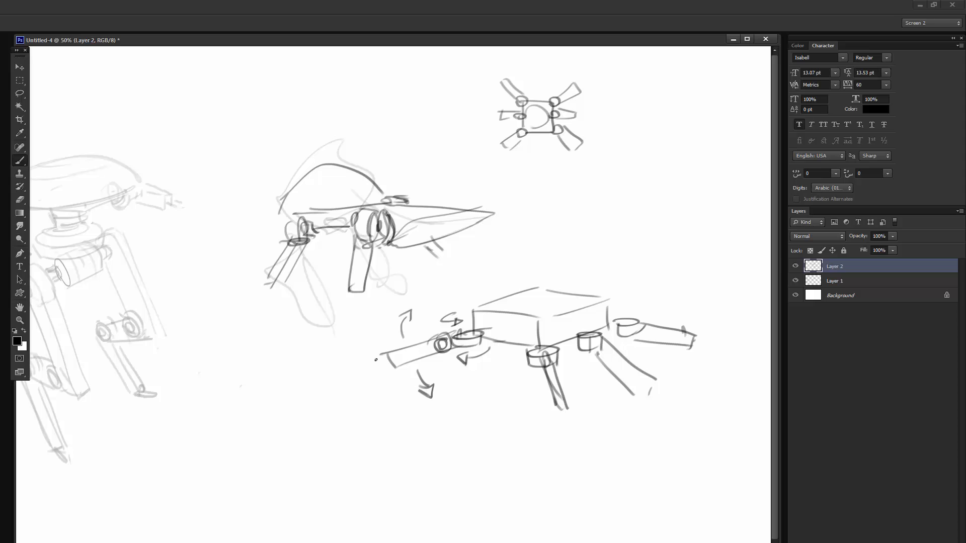
- Add round knee joints and pointed lower segments to the box robot's four legs
mouse_move(382, 376)
left_mouse_down()
mouse_move(375, 369)
mouse_move(319, 435)
left_mouse_up()
left_click_drag(319, 434, 380, 379)
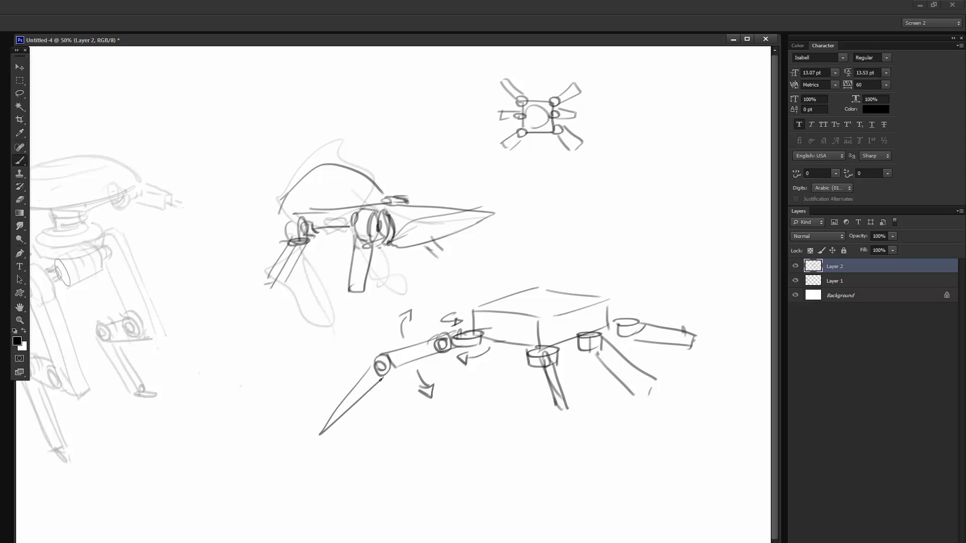
left_click_drag(558, 397, 582, 488)
left_click_drag(581, 488, 562, 423)
left_click_drag(646, 377, 644, 381)
mouse_move(655, 378)
left_mouse_down()
mouse_move(679, 433)
mouse_move(644, 396)
left_mouse_up()
mouse_move(688, 331)
left_mouse_down()
mouse_move(684, 347)
mouse_move(736, 395)
mouse_move(723, 382)
left_mouse_up()
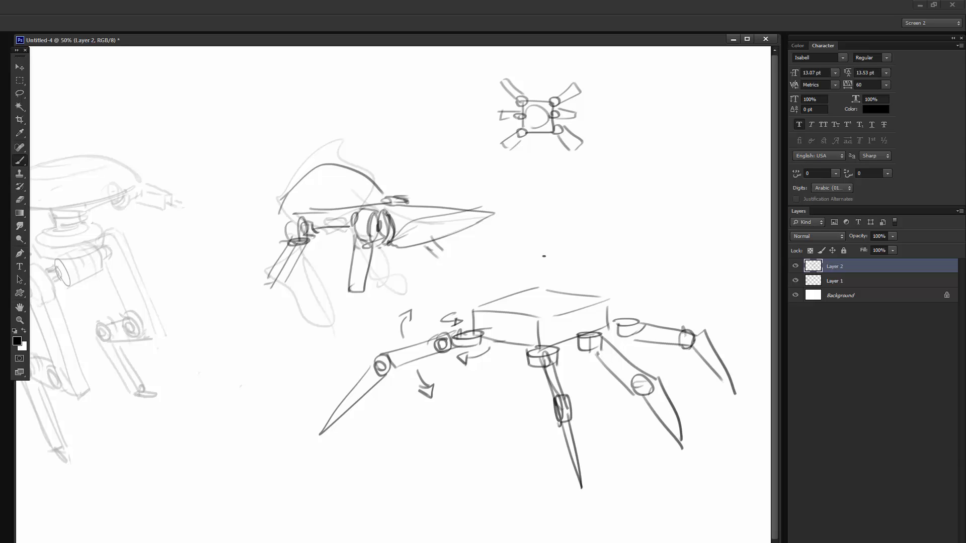
- Round off the box robot's body with curved contours on its top and sides, undoing the unwanted strokes
mouse_move(492, 304)
left_mouse_down()
mouse_move(600, 297)
mouse_move(484, 309)
mouse_move(487, 340)
mouse_move(608, 319)
left_mouse_up()
key("ctrl+z")
left_click_drag(602, 302, 606, 321)
mouse_move(530, 331)
left_mouse_down()
mouse_move(577, 326)
mouse_move(561, 331)
left_mouse_up()
key("ctrl+z")
- Add knee joints to the insect robot's two front legs and draw a flared rim around its dome
left_click_drag(371, 274, 369, 290)
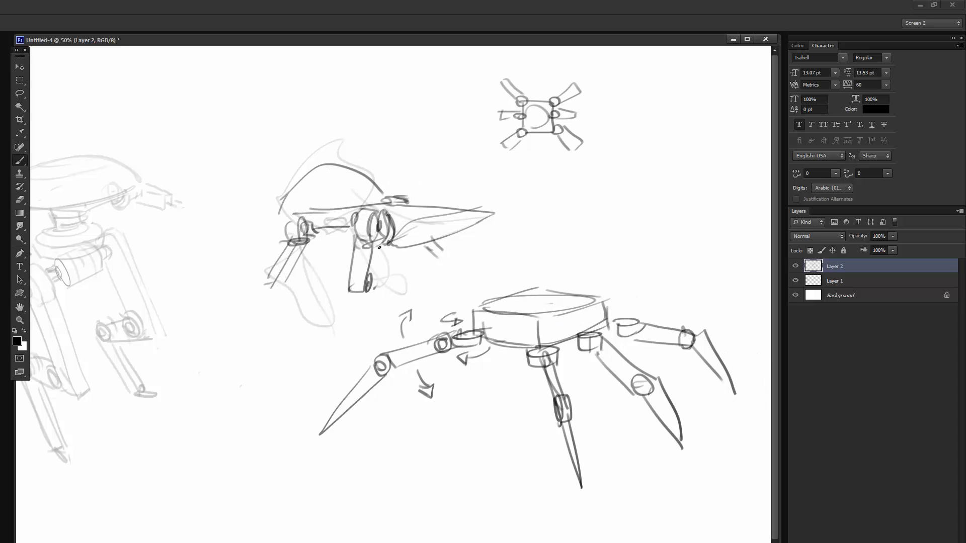
left_click_drag(381, 250, 375, 287)
left_click_drag(282, 276, 279, 290)
left_click_drag(302, 242, 285, 281)
mouse_move(322, 231)
left_mouse_down()
mouse_move(355, 233)
mouse_move(344, 246)
left_mouse_up()
left_click_drag(323, 215, 264, 217)
left_click_drag(265, 220, 381, 191)
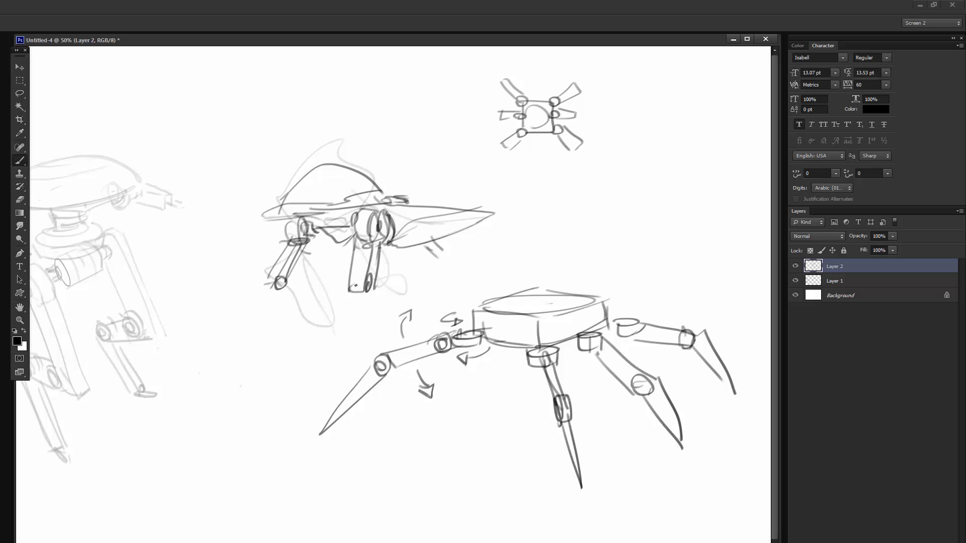
- Erase the insect robot's near leg and redraw its hip joint and upper segment in a narrower form
left_click_drag(397, 243, 420, 261)
key("e")
mouse_move(355, 249)
left_mouse_down()
mouse_move(371, 272)
mouse_move(371, 235)
mouse_move(363, 240)
left_mouse_up()
key("b")
key("e")
key("b")
mouse_move(365, 208)
left_mouse_down()
mouse_move(384, 236)
mouse_move(378, 246)
left_mouse_up()
mouse_move(358, 216)
left_mouse_down()
mouse_move(354, 244)
mouse_move(348, 229)
mouse_move(363, 289)
left_mouse_up()
mouse_move(375, 238)
left_mouse_down()
mouse_move(382, 284)
mouse_move(368, 297)
left_mouse_up()
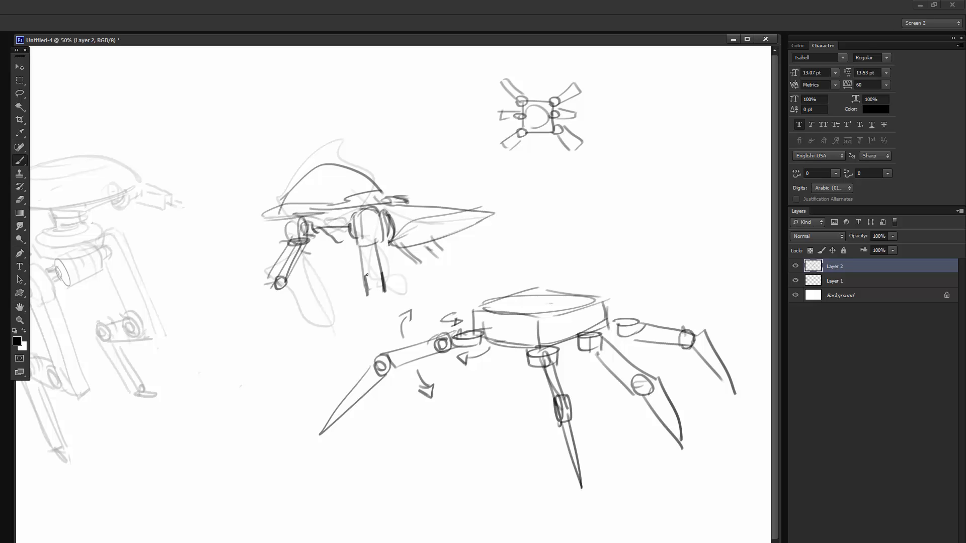
- Add tapering lower segments to the insect robot's front leg and near leg
mouse_move(258, 285)
left_mouse_down()
mouse_move(276, 285)
mouse_move(274, 293)
mouse_move(233, 347)
mouse_move(266, 272)
left_mouse_up()
left_click_drag(264, 272, 231, 354)
left_click_drag(370, 285, 384, 338)
left_click(380, 328)
- Sketch the insect robot's far-side legs as thin dark spikes beneath the body
mouse_move(329, 245)
left_mouse_down()
mouse_move(332, 260)
mouse_move(340, 250)
left_mouse_up()
mouse_move(331, 245)
left_mouse_down()
mouse_move(318, 251)
mouse_move(316, 275)
left_mouse_up()
left_click_drag(318, 256, 328, 252)
mouse_move(321, 230)
left_mouse_down()
mouse_move(332, 247)
mouse_move(307, 288)
left_mouse_up()
left_click_drag(316, 250, 312, 311)
- Extend the insect robot's rear leg and shade the underside of its shell with a broader brush
left_click_drag(396, 255, 415, 263)
left_click_drag(428, 250, 448, 283)
mouse_move(272, 250)
left_mouse_down()
mouse_move(250, 266)
mouse_move(254, 250)
mouse_move(272, 259)
left_mouse_up()
right_click(346, 204)
mouse_move(346, 212)
left_mouse_down()
mouse_move(385, 198)
mouse_move(281, 218)
mouse_move(325, 220)
left_mouse_up()
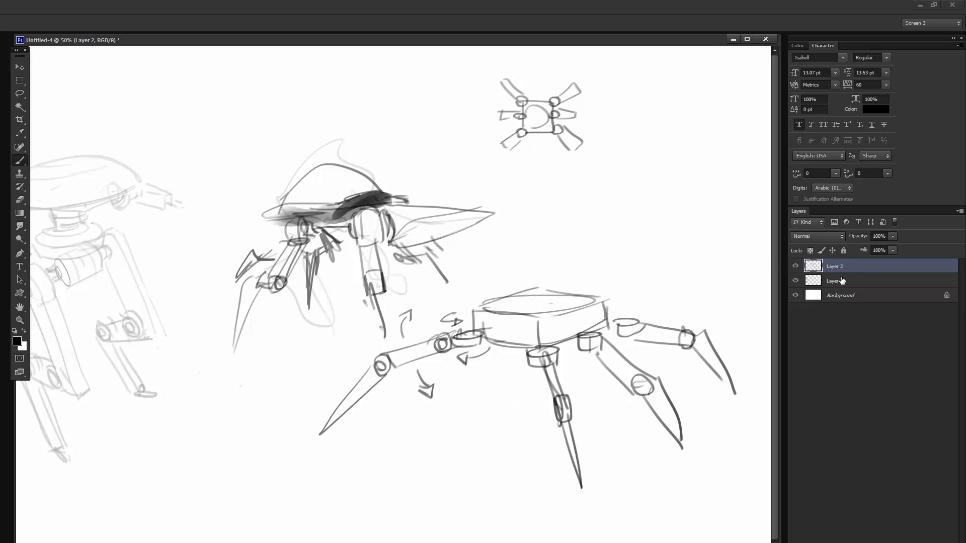
- Merge Layer 2 into Layer 1, move the artwork back across the canvas, and add a new layer with a resized brush
key("ctrl+e")
left_click_drag(363, 306, 463, 304)
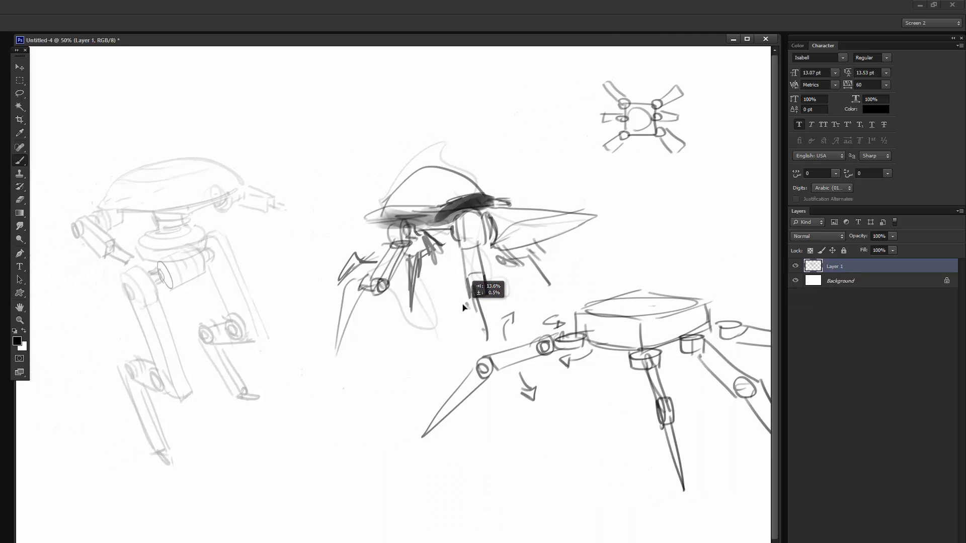
key("ctrl+shift+alt+n")
right_click(251, 267)
left_click(275, 288)
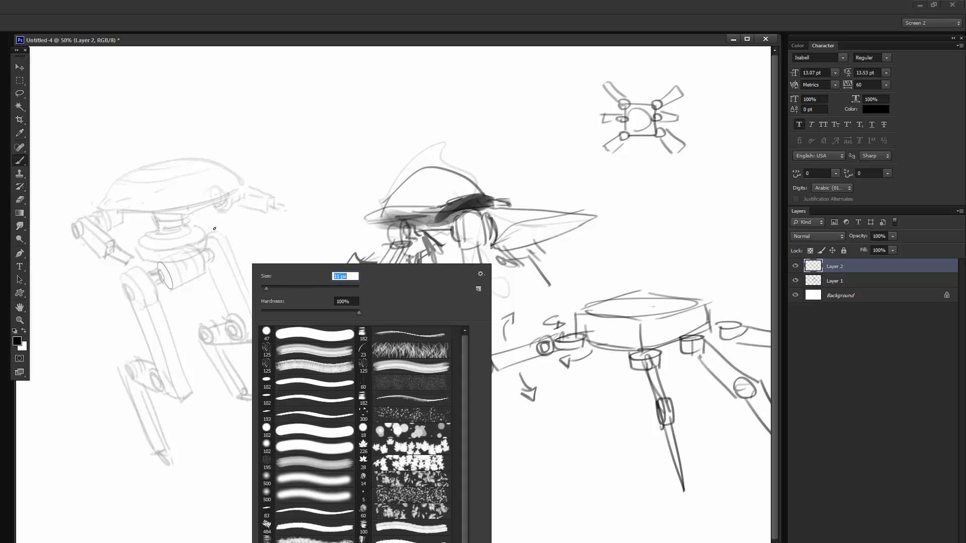
- Draw curved armor plates over the walker's thighs and shins, undoing the last stray stroke
mouse_move(219, 226)
left_mouse_down()
mouse_move(254, 263)
mouse_move(263, 331)
mouse_move(201, 272)
mouse_move(225, 234)
left_mouse_up()
mouse_move(145, 354)
left_mouse_down()
mouse_move(133, 302)
mouse_move(196, 370)
mouse_move(151, 348)
left_mouse_up()
mouse_move(214, 357)
left_mouse_down()
mouse_move(225, 376)
mouse_move(234, 360)
mouse_move(226, 378)
left_mouse_up()
mouse_move(174, 414)
left_mouse_down()
mouse_move(136, 393)
mouse_move(150, 418)
left_mouse_up()
key("ctrl+z")
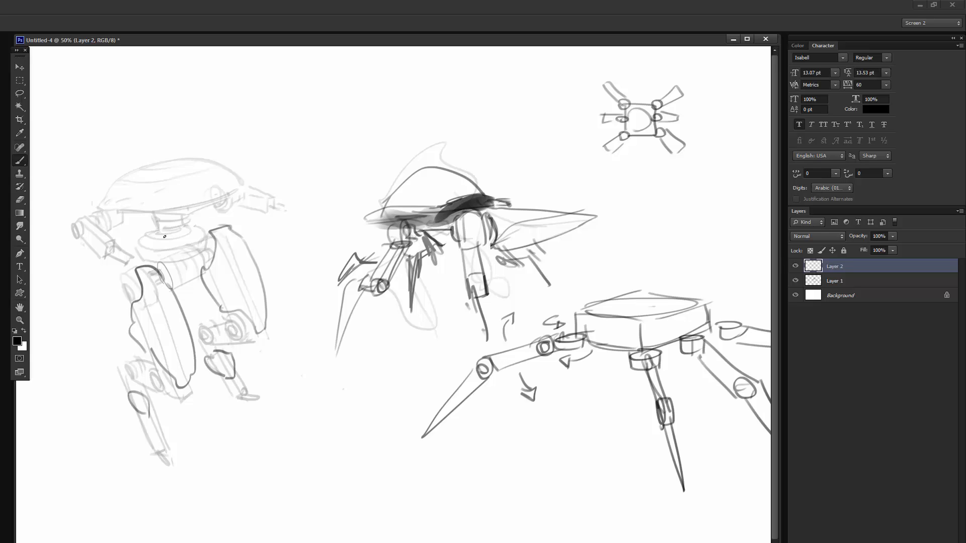
- Draw the walker's pelvis plate and a large pointed shoulder plate, erasing the overlapping lines
mouse_move(170, 260)
left_mouse_down()
mouse_move(177, 291)
mouse_move(204, 244)
mouse_move(195, 254)
left_mouse_up()
mouse_move(94, 207)
left_mouse_down()
mouse_move(84, 166)
mouse_move(147, 212)
left_mouse_up()
mouse_move(144, 214)
left_mouse_down()
mouse_move(133, 220)
mouse_move(89, 205)
left_mouse_up()
key("e")
mouse_move(79, 166)
left_mouse_down()
mouse_move(75, 195)
mouse_move(85, 208)
mouse_move(78, 157)
mouse_move(117, 160)
mouse_move(154, 202)
left_mouse_up()
key("b")
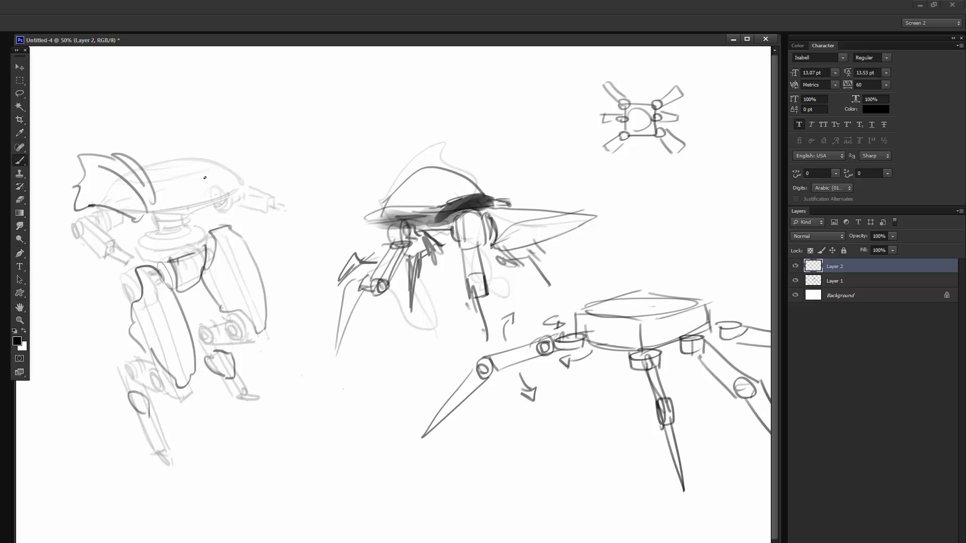
- Add the walker's second shoulder plate, top hatch and arm joint, with an arrow showing the arm's rotation
left_click_drag(200, 156, 207, 189)
mouse_move(198, 152)
left_mouse_down()
mouse_move(223, 151)
mouse_move(251, 187)
mouse_move(196, 166)
mouse_move(217, 191)
left_mouse_up()
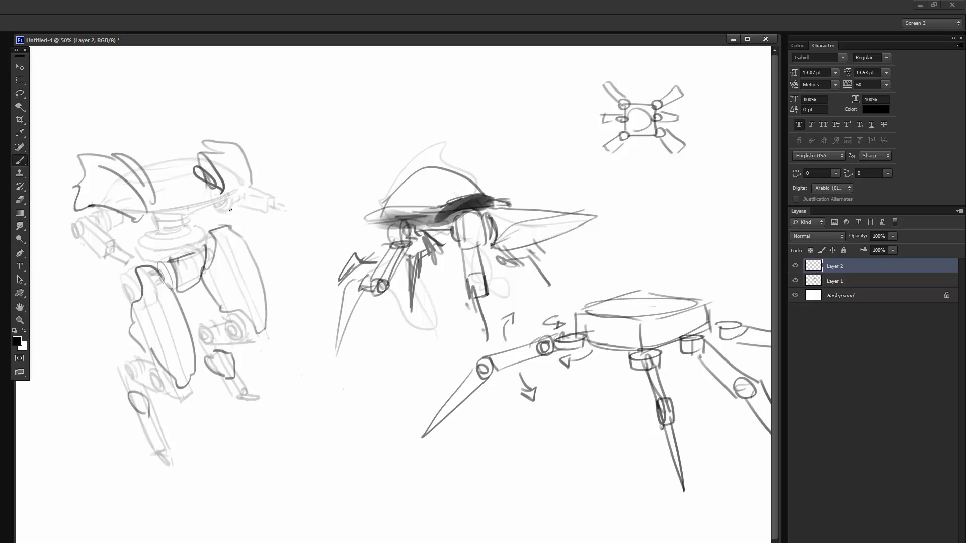
left_click_drag(195, 144, 190, 151)
left_click_drag(92, 217, 95, 216)
mouse_move(72, 273)
left_mouse_down()
mouse_move(91, 278)
mouse_move(94, 270)
left_mouse_up()
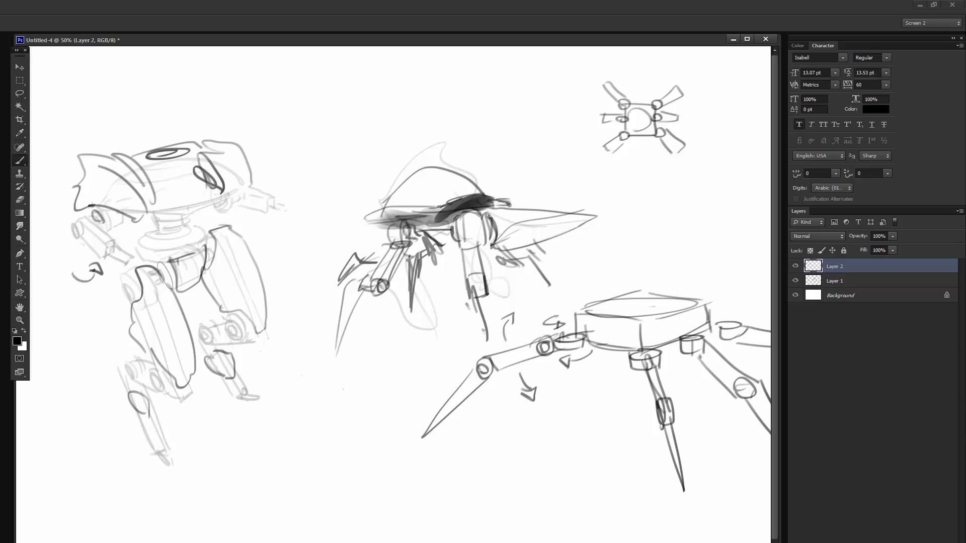
- Firm up the outlines of the walker's lower shins on both legs
mouse_move(158, 375)
left_mouse_down()
mouse_move(147, 448)
mouse_move(166, 442)
left_mouse_up()
left_click_drag(149, 402, 166, 442)
left_click_drag(205, 357, 228, 395)
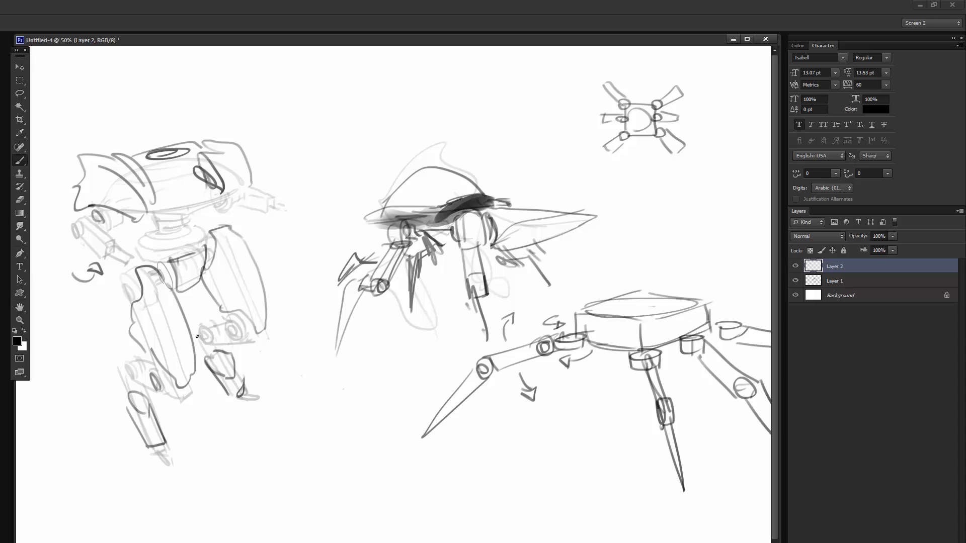
- Redraw the walker's knee linkages with darker round pivots and straight connecting edges
mouse_move(197, 337)
left_mouse_down()
mouse_move(204, 347)
mouse_move(245, 323)
left_mouse_up()
left_click_drag(237, 321, 235, 338)
left_click_drag(123, 366, 129, 380)
left_click_drag(116, 364, 159, 362)
left_click_drag(133, 360, 161, 351)
left_click_drag(207, 323, 241, 314)
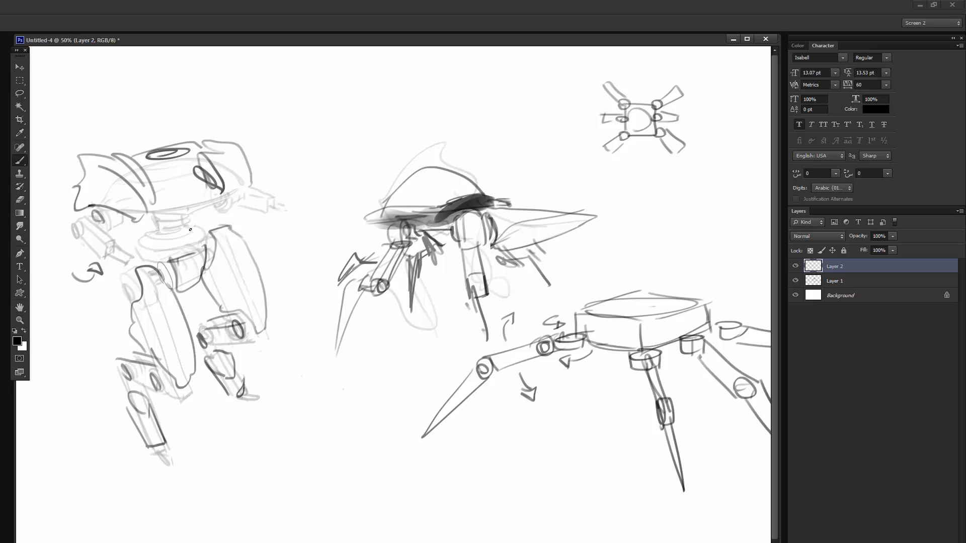
- Define the walker's neck and waist rings and draw a solid cannon-like arm on its far side
left_click_drag(189, 209, 190, 231)
left_click_drag(192, 226, 142, 232)
mouse_move(153, 214)
left_mouse_down()
mouse_move(151, 234)
mouse_move(185, 240)
left_mouse_up()
mouse_move(196, 221)
left_mouse_down()
mouse_move(186, 233)
mouse_move(195, 226)
left_mouse_up()
left_click_drag(138, 237, 176, 259)
mouse_move(227, 195)
left_mouse_down()
mouse_move(218, 206)
mouse_move(292, 201)
left_mouse_up()
mouse_move(141, 210)
left_mouse_down()
mouse_move(217, 199)
mouse_move(162, 213)
left_mouse_up()
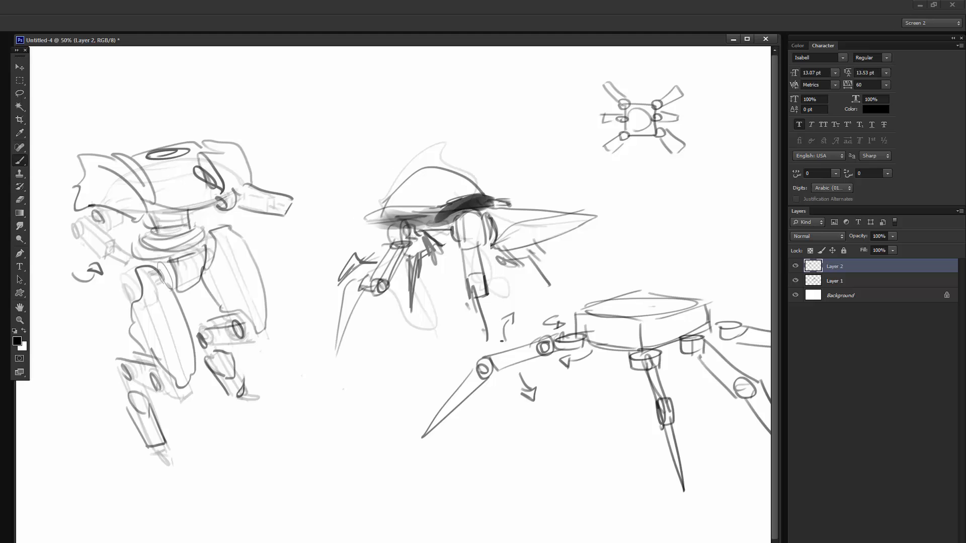
- Darken the walker's near arm and build up the hatch on top of its body, alternating brush and eraser
left_click_drag(523, 247, 507, 240)
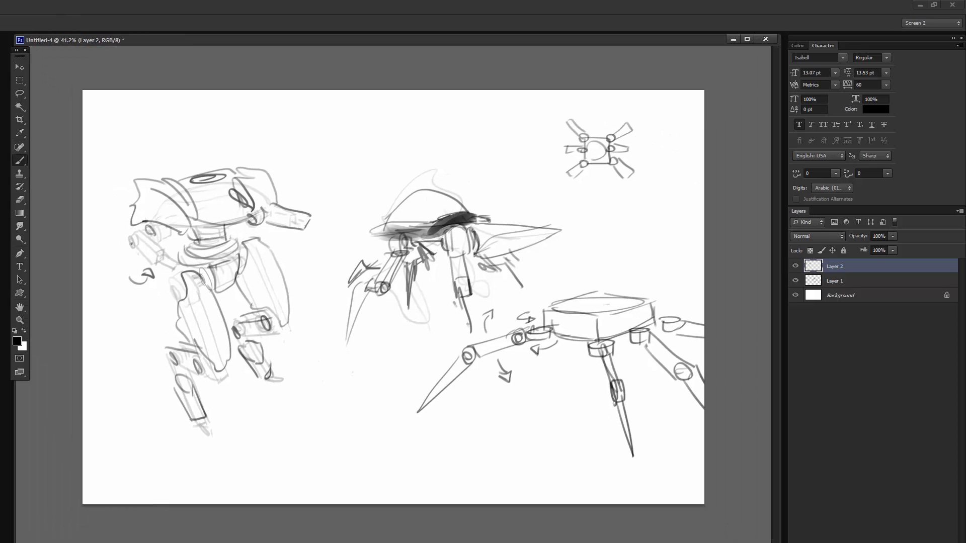
mouse_move(140, 236)
left_mouse_down()
mouse_move(147, 269)
mouse_move(166, 249)
mouse_move(162, 271)
left_mouse_up()
left_click_drag(200, 195, 226, 193)
mouse_move(191, 185)
left_mouse_down()
mouse_move(232, 183)
mouse_move(214, 184)
mouse_move(220, 172)
mouse_move(186, 181)
mouse_move(227, 177)
mouse_move(219, 180)
left_mouse_up()
key("e")
key("b")
mouse_move(184, 177)
left_mouse_down()
mouse_move(236, 174)
mouse_move(205, 170)
left_mouse_up()
key("e")
key("b")
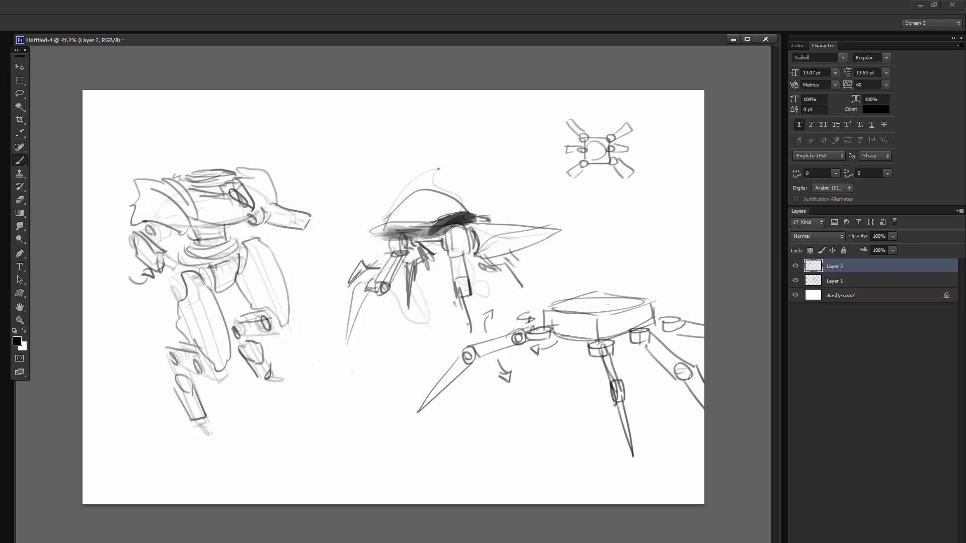
- Add an eye and face details to the insect robot's dome, and paint a grey ground shadow beneath it
mouse_move(373, 229)
left_mouse_down()
mouse_move(422, 191)
mouse_move(405, 193)
mouse_move(421, 206)
left_mouse_up()
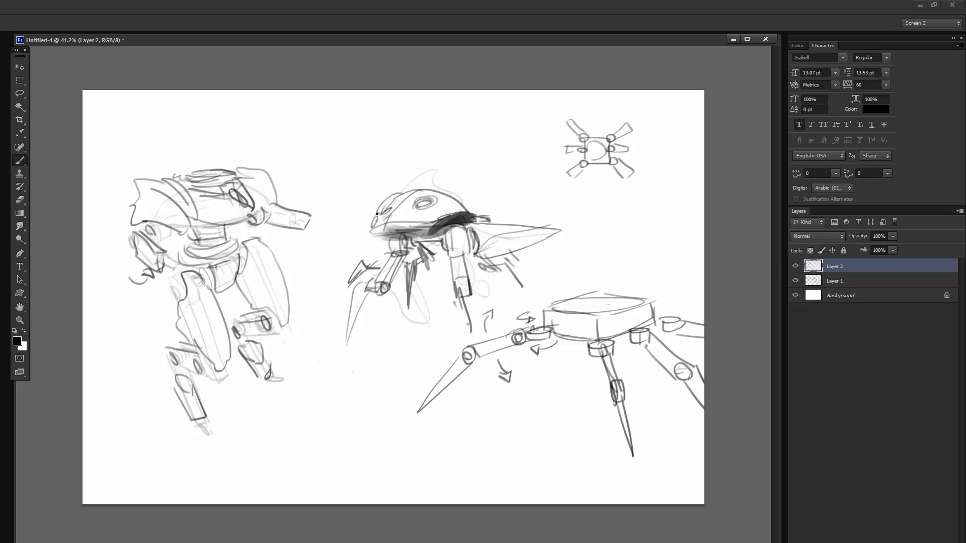
right_click(395, 328)
left_click(451, 317)
mouse_move(353, 328)
left_mouse_down()
mouse_move(483, 292)
mouse_move(472, 315)
left_mouse_up()
- Paint translucent grey raised wings on the insect robot, redoing the first wing stroke
mouse_move(454, 195)
left_mouse_down()
mouse_move(536, 150)
mouse_move(493, 217)
mouse_move(549, 147)
left_mouse_up()
key("ctrl+z")
mouse_move(549, 147)
left_mouse_down()
mouse_move(485, 220)
mouse_move(526, 171)
mouse_move(486, 212)
left_mouse_up()
mouse_move(415, 187)
left_mouse_down()
mouse_move(398, 151)
mouse_move(409, 194)
left_mouse_up()
mouse_move(402, 146)
left_mouse_down()
mouse_move(518, 180)
mouse_move(475, 161)
mouse_move(507, 154)
left_mouse_up()
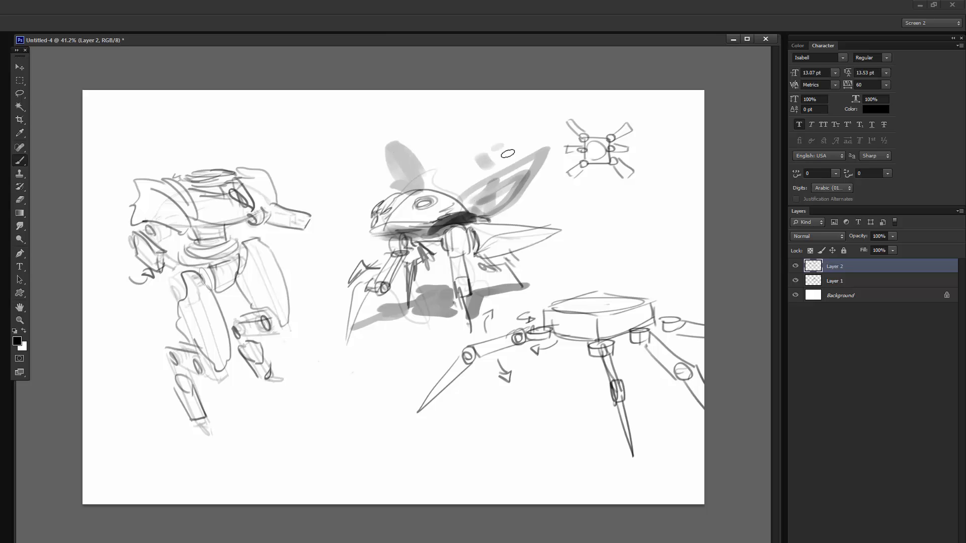
- Dab small fading grey spots around the insect robot's raised wings
left_click(513, 141)
left_click(550, 195)
left_click(538, 200)
left_click(327, 184)
left_click(353, 170)
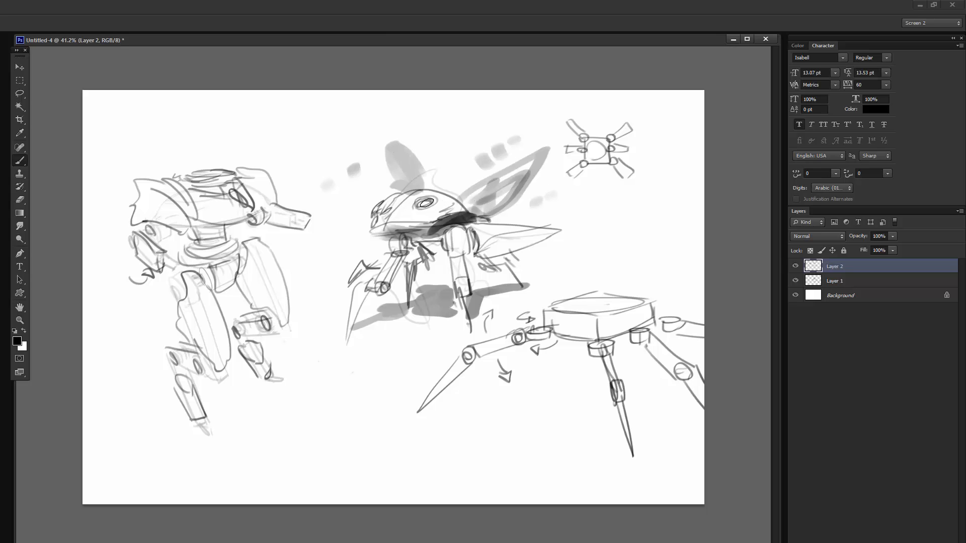
- Darken the insect robot's eyes, snout and lower shell with thick black strokes on a new layer
left_click(425, 203)
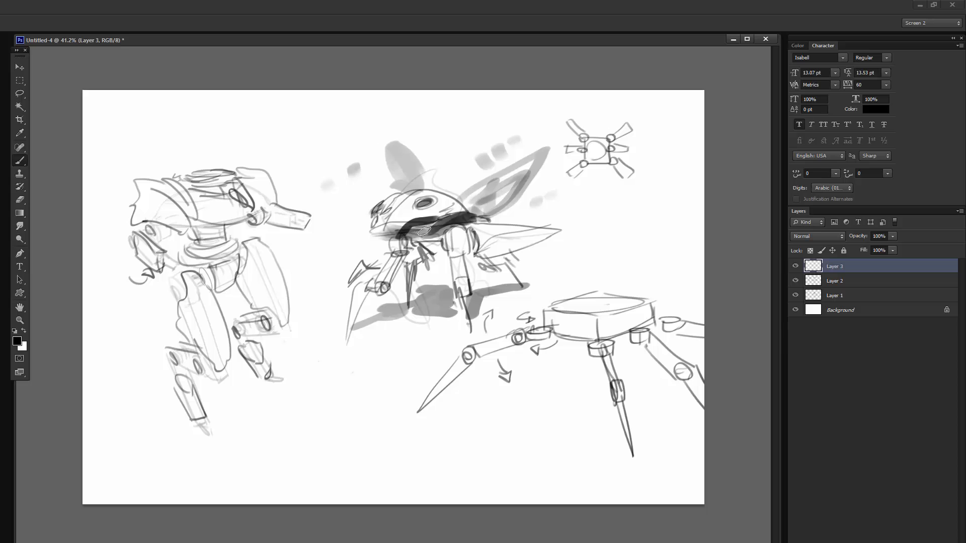
right_click(403, 221)
mouse_move(370, 227)
left_mouse_down()
mouse_move(438, 187)
mouse_move(468, 215)
left_mouse_up()
right_click(393, 207)
left_click(428, 243)
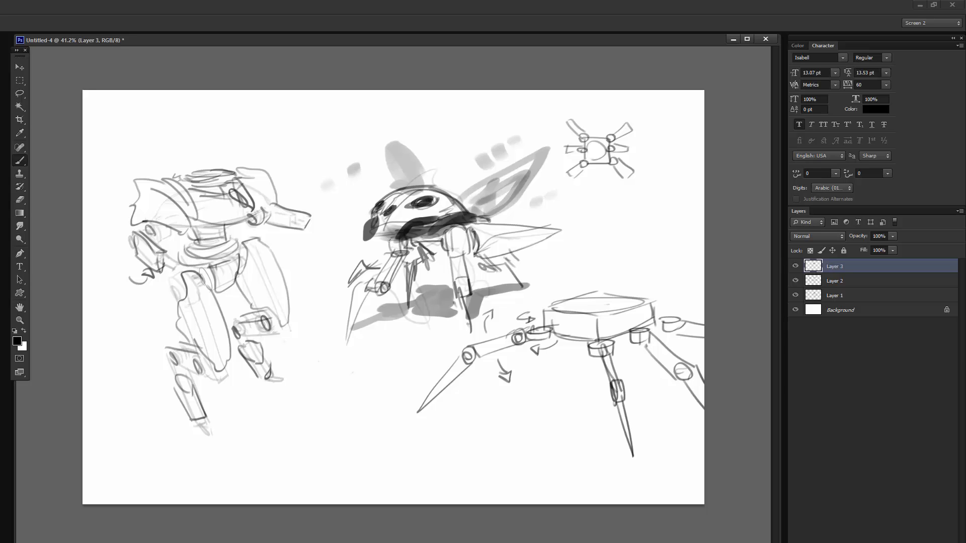
- Paint bold black outlines over the insect robot's near leg and front leg
mouse_move(401, 241)
left_mouse_down()
mouse_move(373, 242)
mouse_move(403, 248)
mouse_move(426, 236)
mouse_move(446, 257)
mouse_move(441, 235)
mouse_move(455, 288)
left_mouse_up()
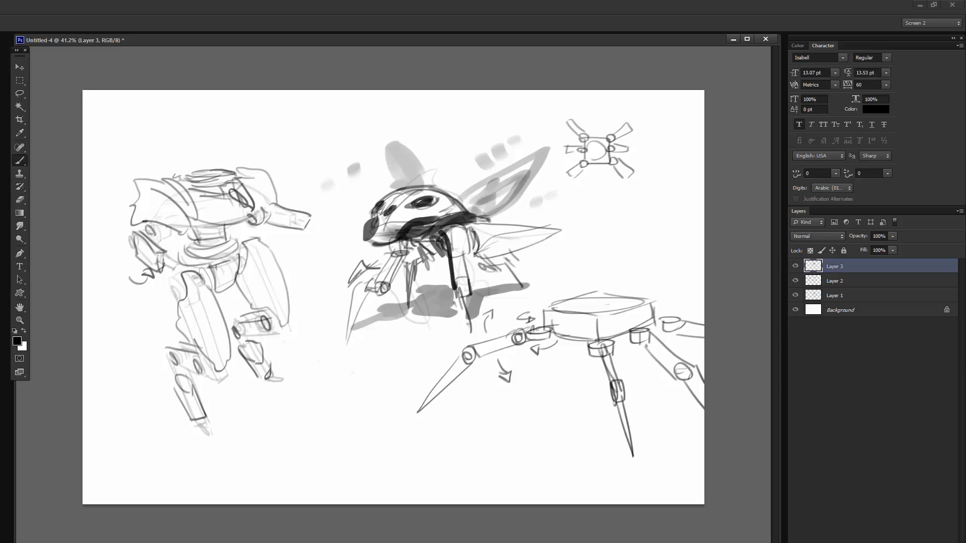
mouse_move(442, 234)
left_mouse_down()
mouse_move(455, 234)
mouse_move(472, 297)
left_mouse_up()
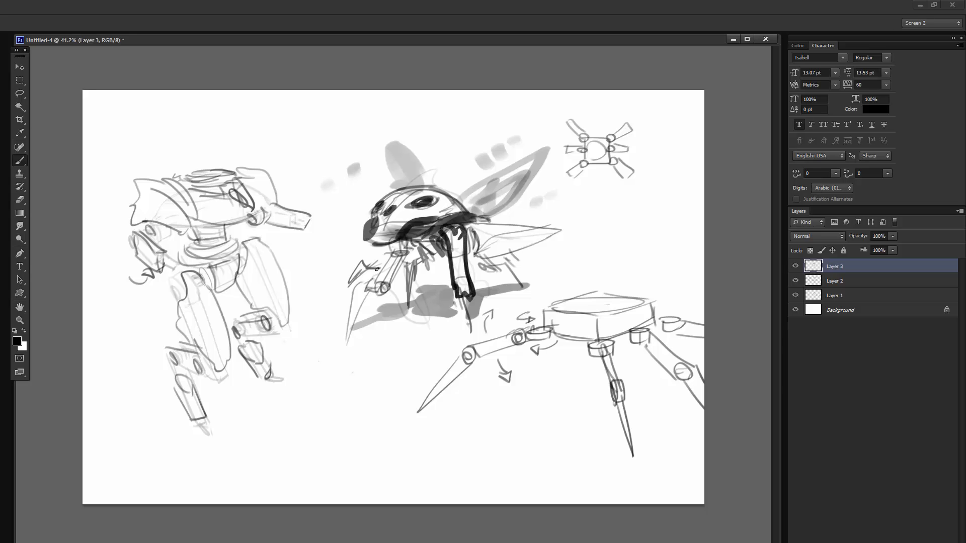
mouse_move(395, 245)
left_mouse_down()
mouse_move(376, 282)
mouse_move(407, 246)
mouse_move(376, 292)
left_mouse_up()
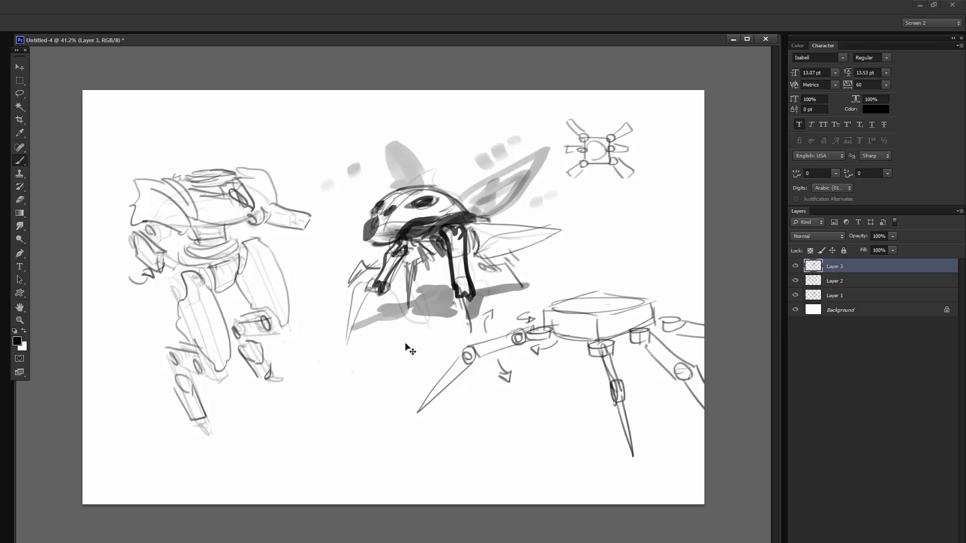
- Remove the bold black outlines from the insect robot's near and front legs and erase excess black along the lower shell behind the snout
key("ctrl+z")
key("e")
mouse_move(447, 237)
left_mouse_down()
mouse_move(463, 301)
mouse_move(459, 288)
left_mouse_up()
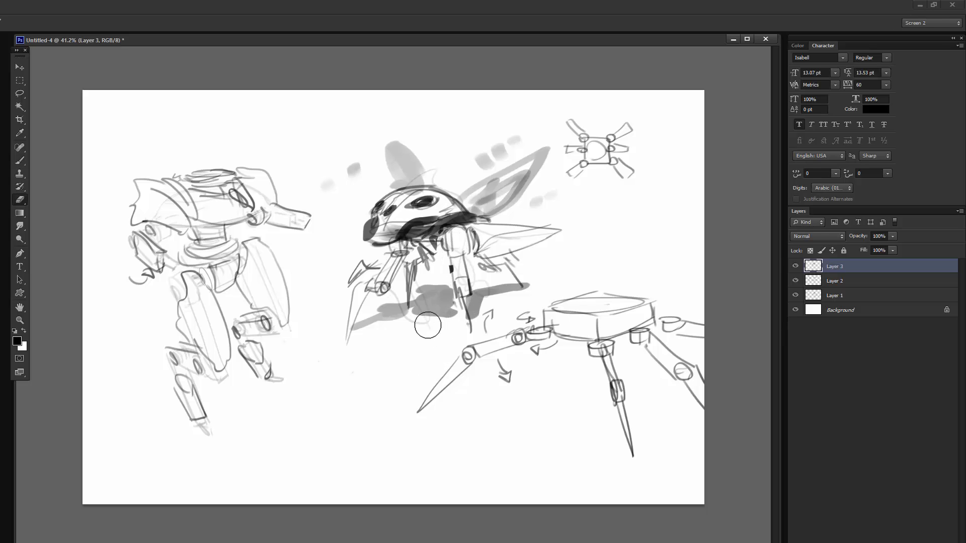
left_click_drag(517, 249, 298, 441)
key("ctrl+z")
mouse_move(376, 259)
left_mouse_down()
mouse_move(392, 252)
mouse_move(393, 228)
mouse_move(400, 233)
left_mouse_up()
key("b")
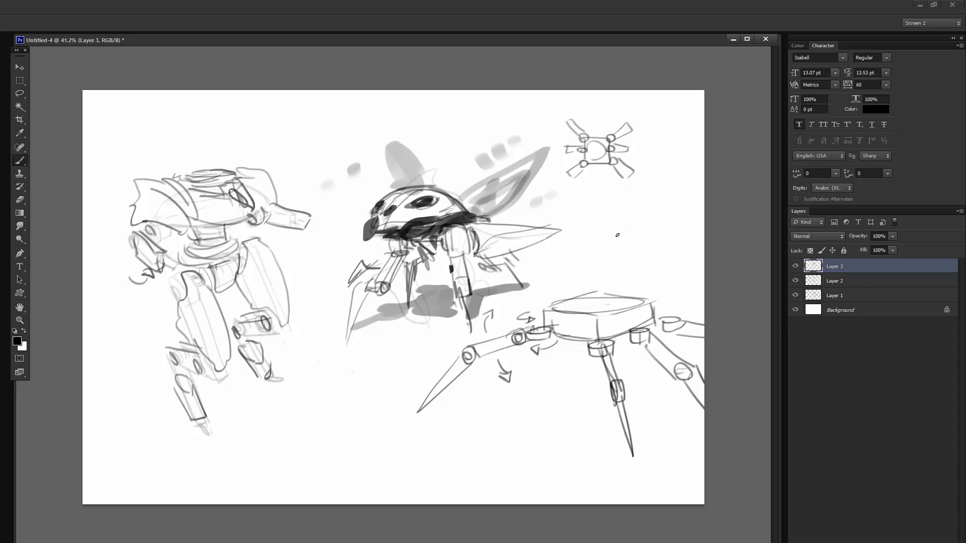